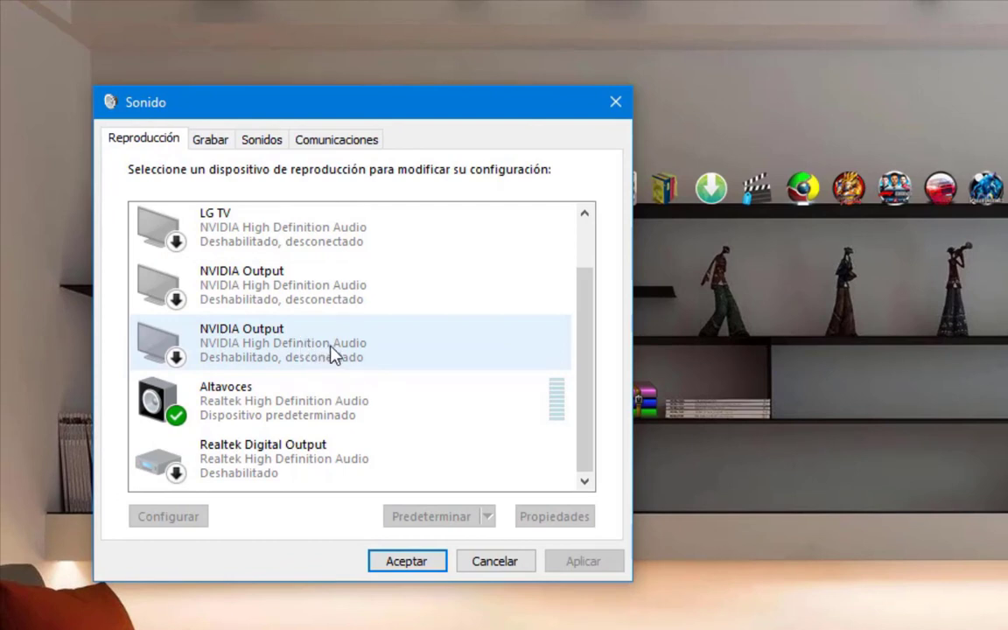
Select the Altavoces playback device and check its speaker configuration in the Realtek HD audio manager.
left_click(302, 388)
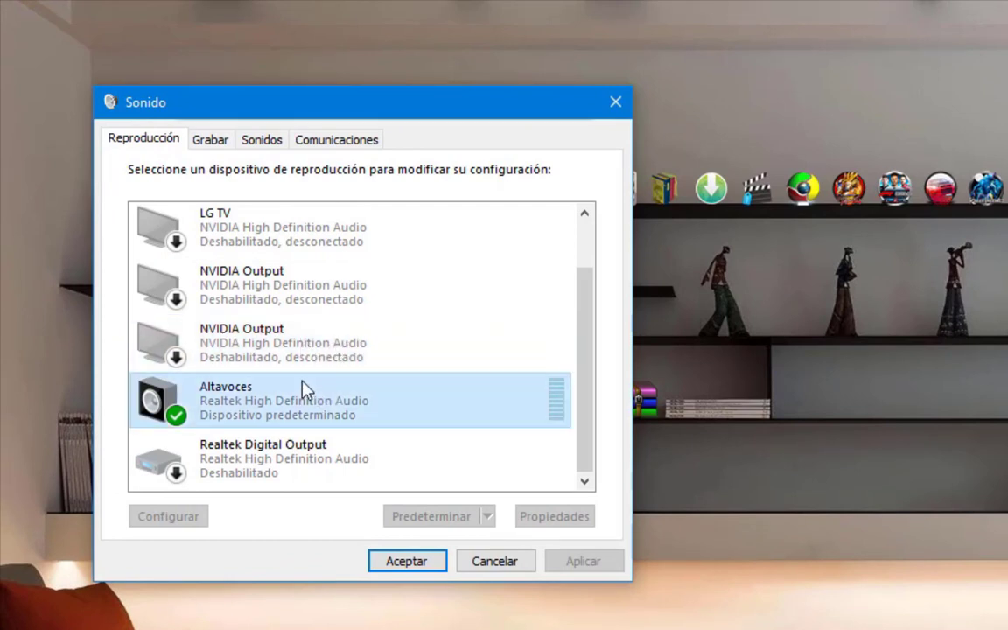
left_click_drag(325, 112, 299, 130)
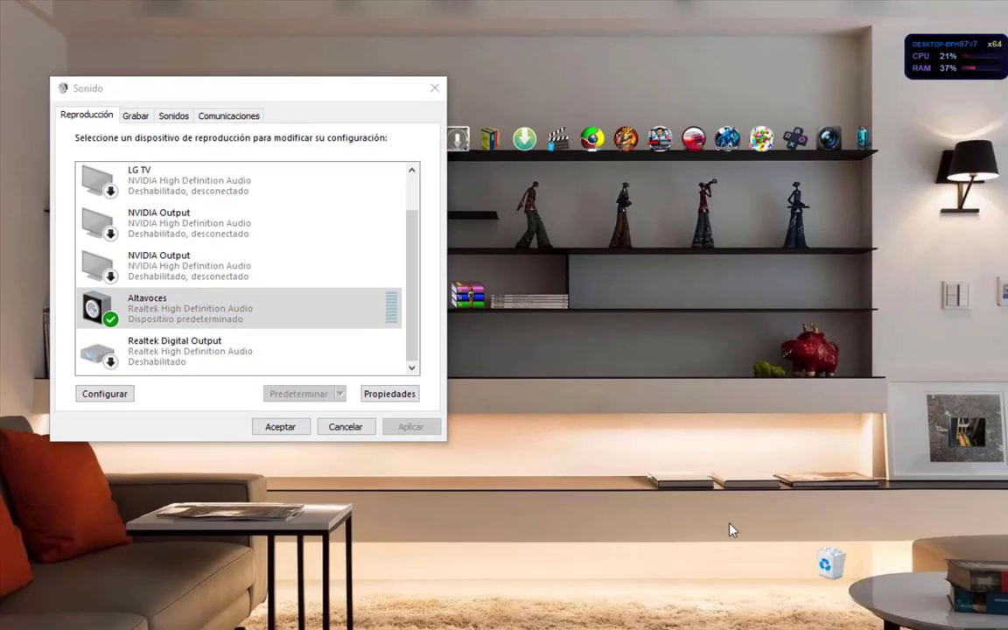
double_click(828, 563)
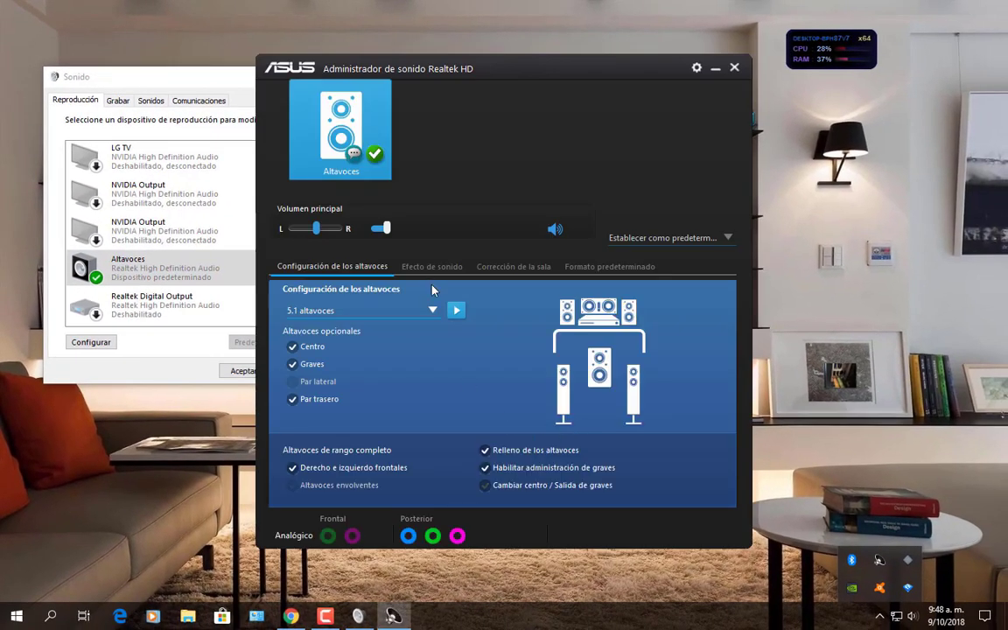
left_click(735, 68)
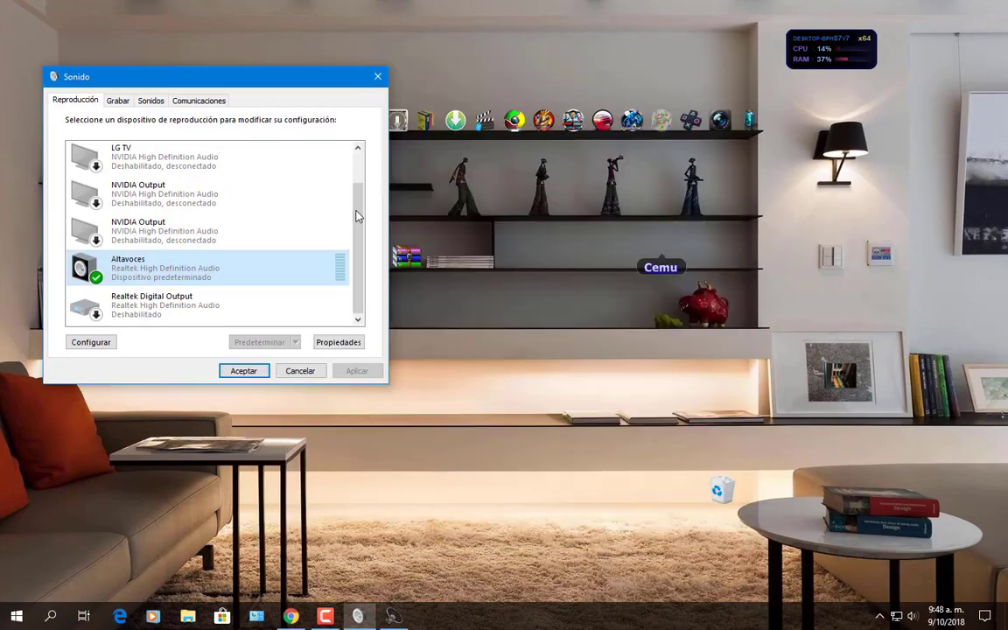
Configure Altavoces as 5.1 Surround, with the surround speakers set as full-range alongside the front left and right.
left_click(99, 341)
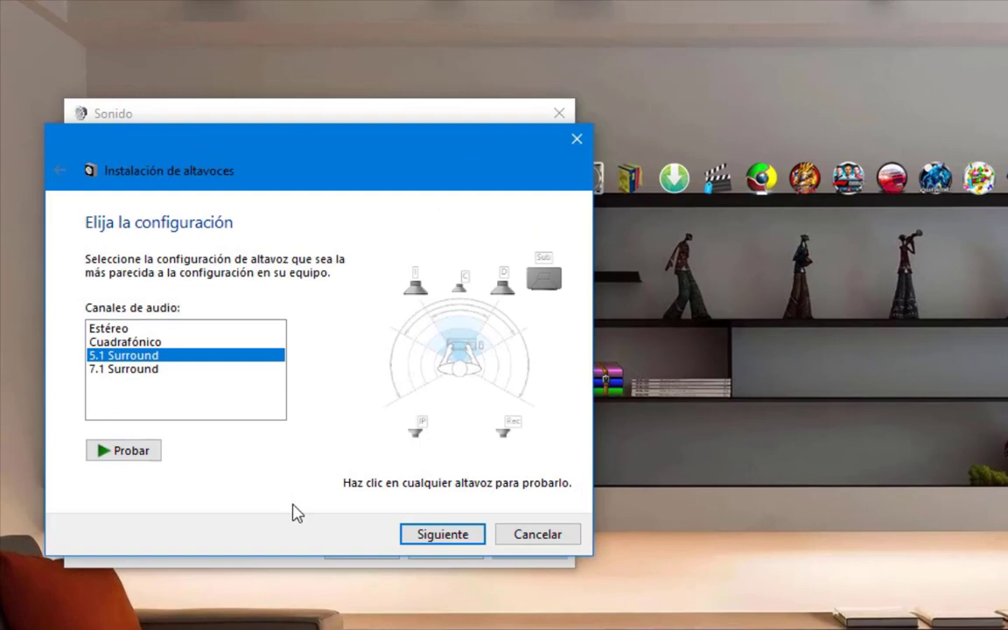
left_click(449, 535)
left_click(444, 535)
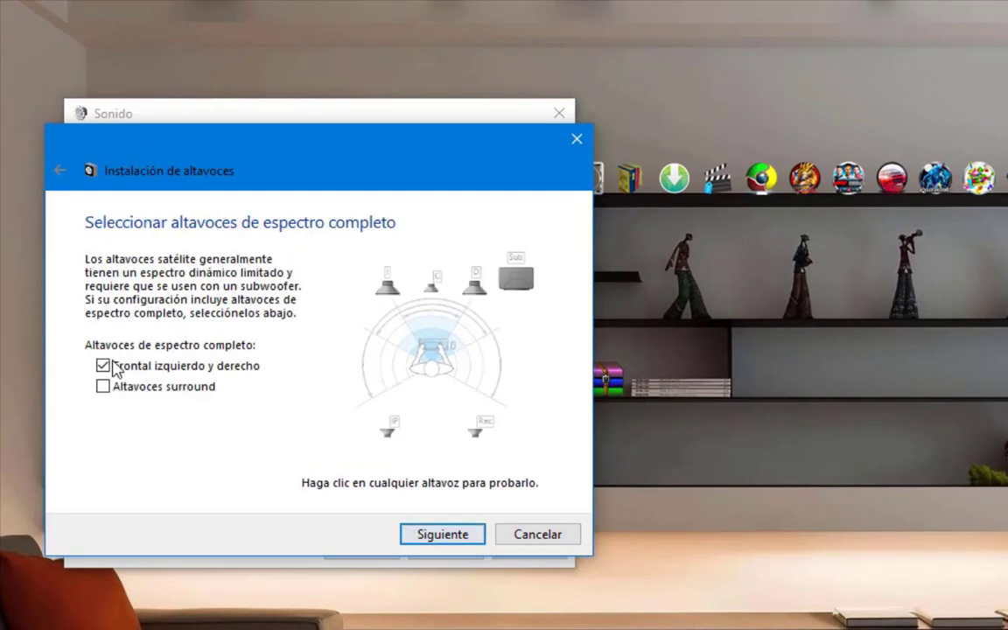
left_click(103, 387)
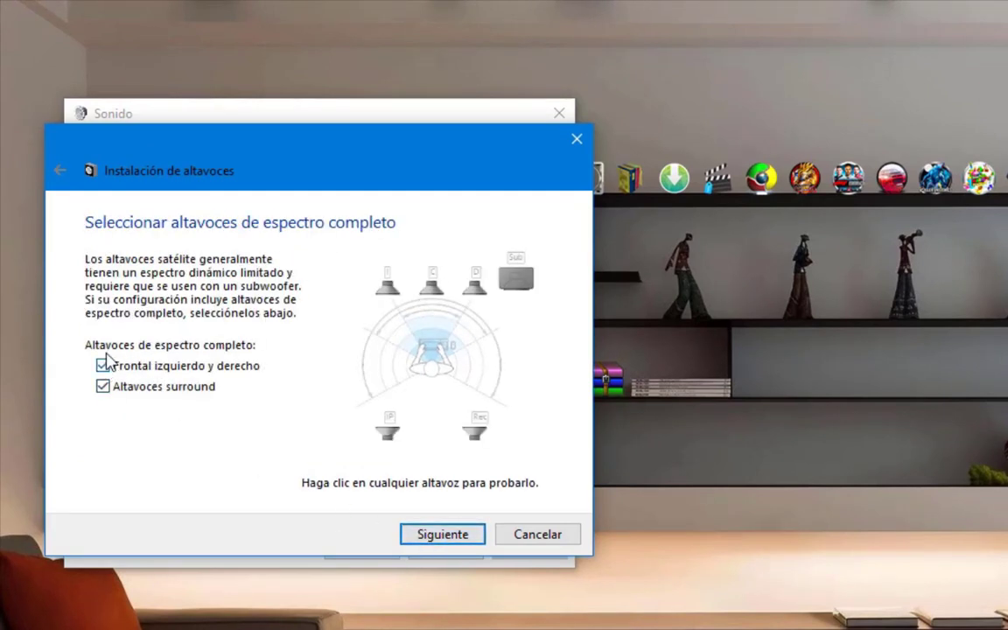
left_click(442, 532)
left_click(446, 535)
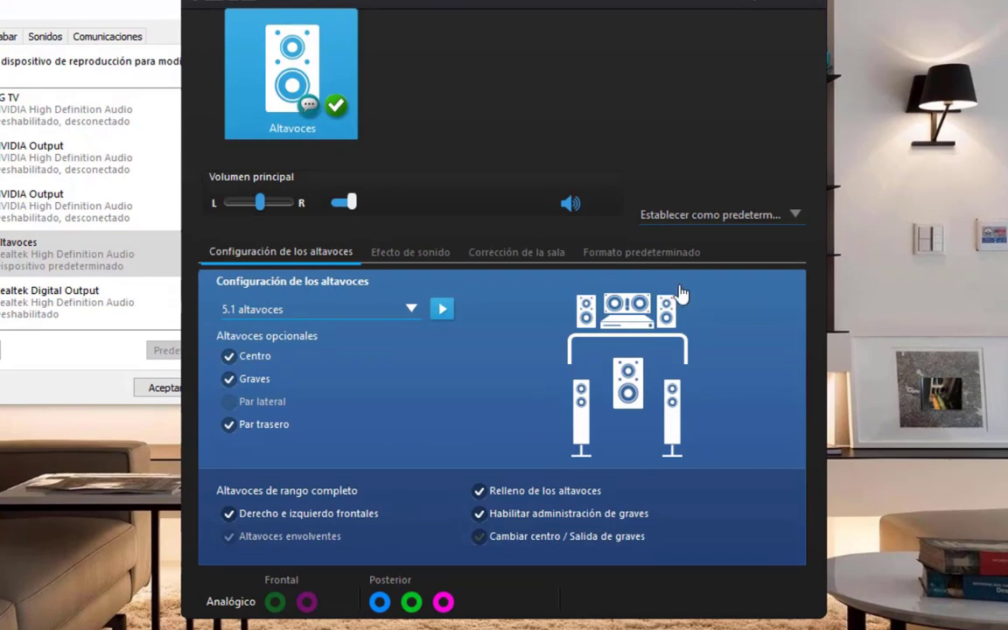
Run the 5.1 speaker test in the Realtek HD audio manager, and close the manager after listening.
left_click(439, 318)
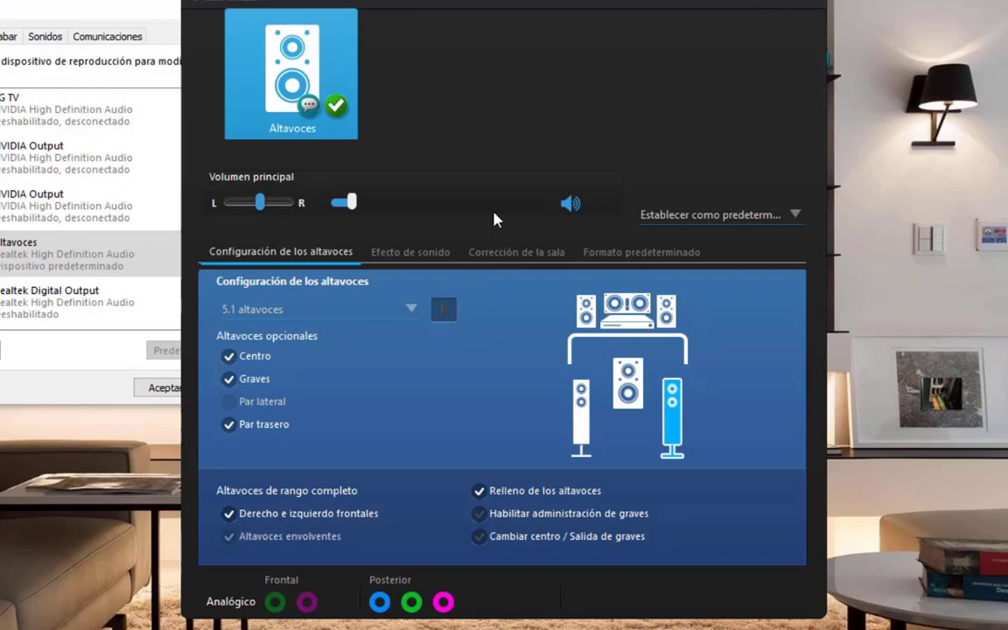
left_click(807, 6)
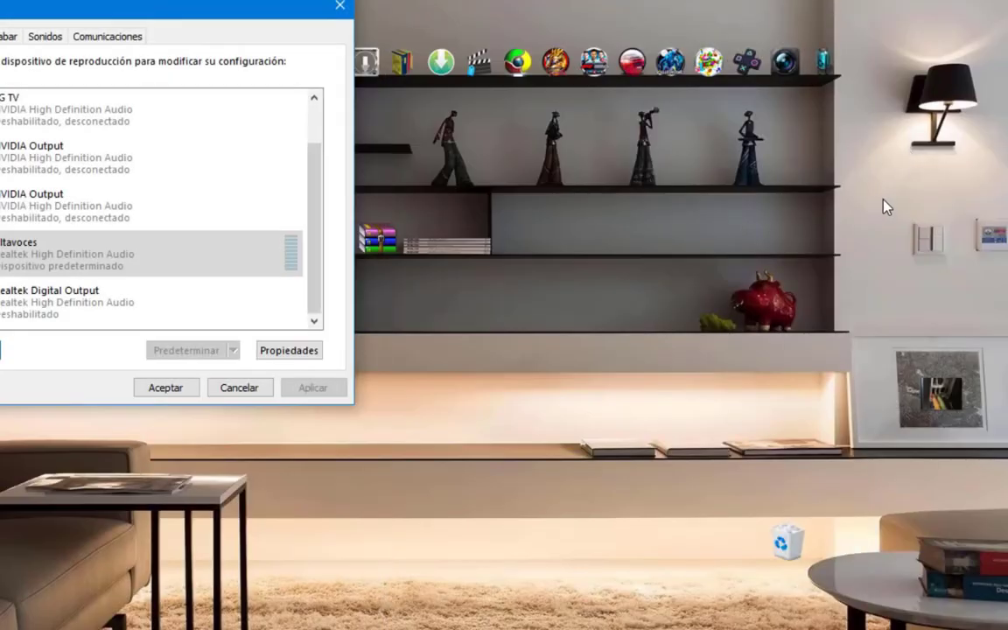
Switch to Chrome and open the Genius SW-G5.1 3500 product page in a new tab, searching for "genius".
left_click(602, 449)
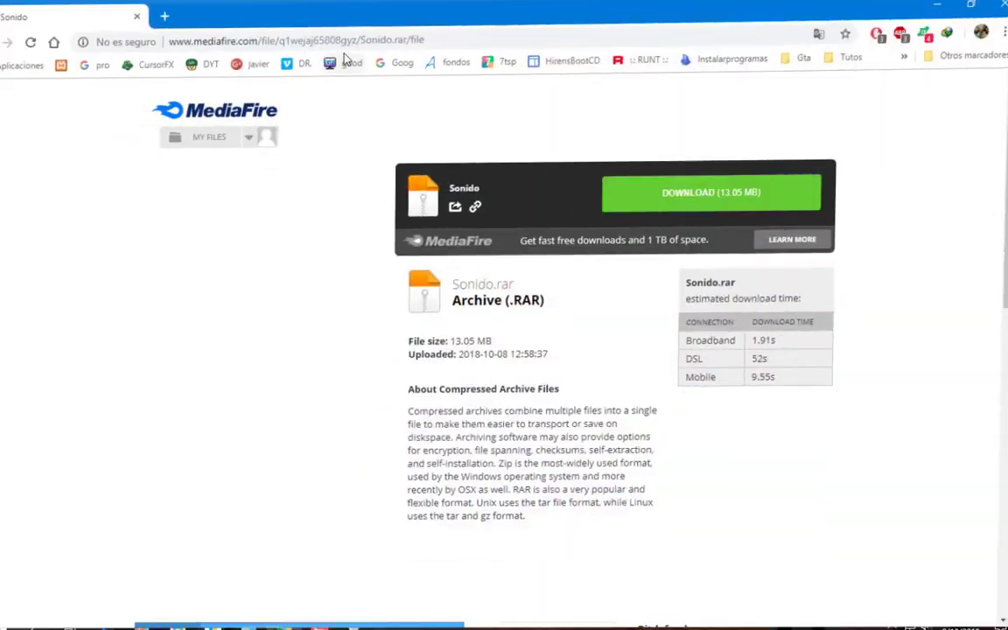
left_click(188, 11)
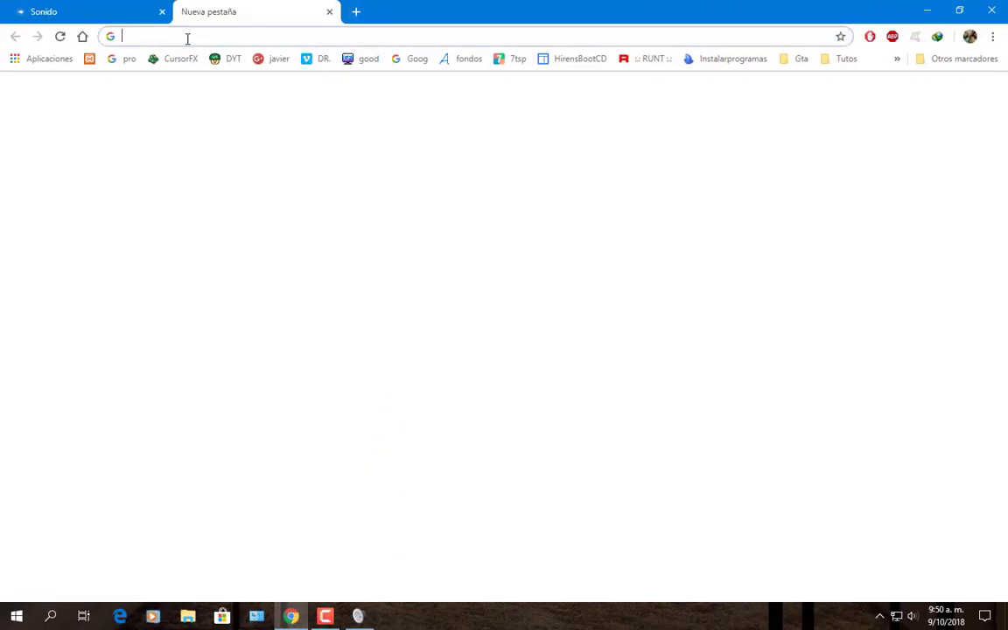
type("gen")
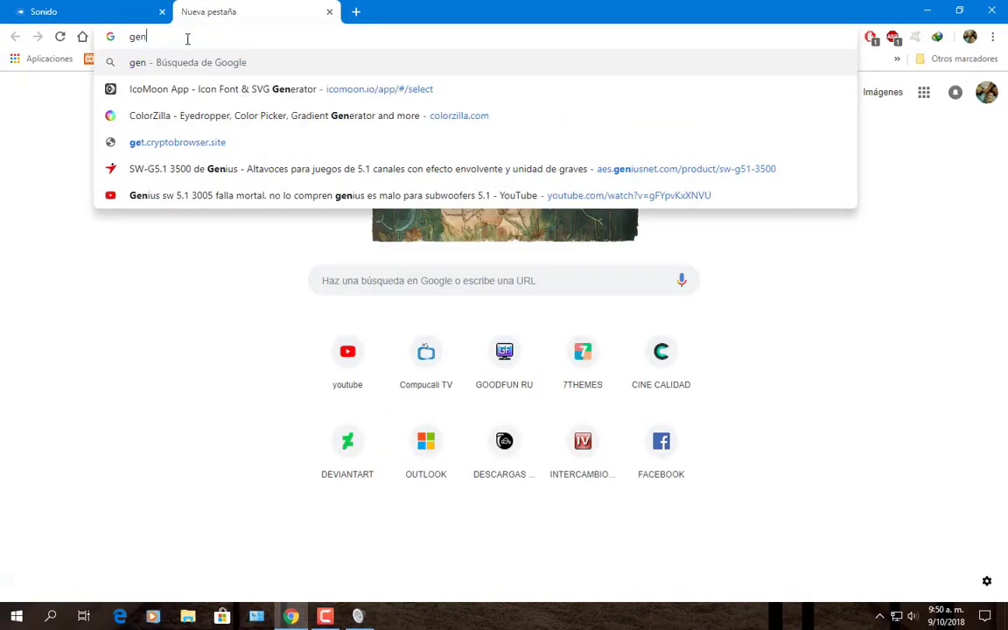
type("ius")
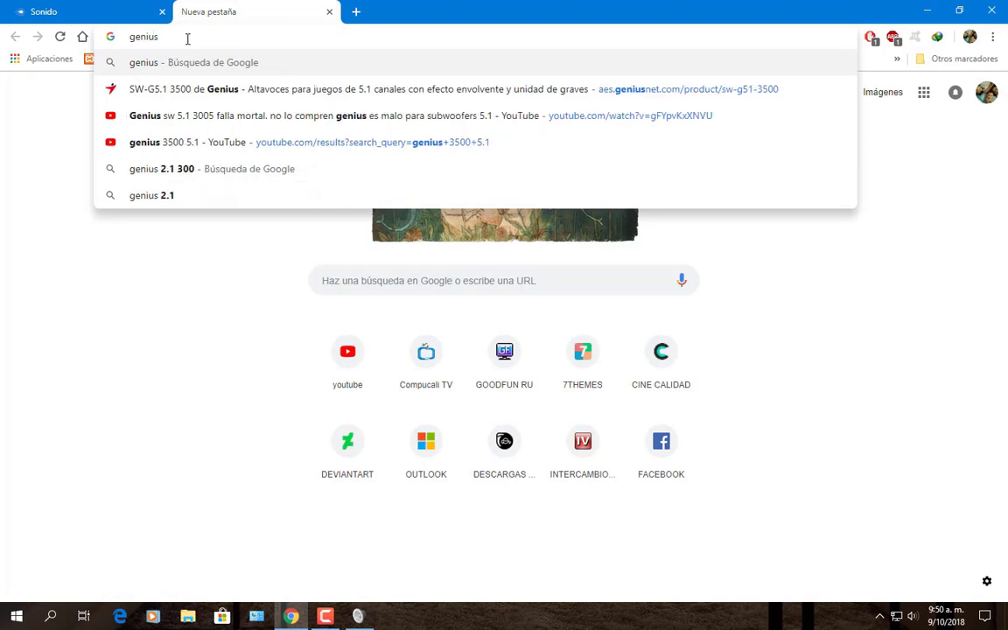
left_click(202, 92)
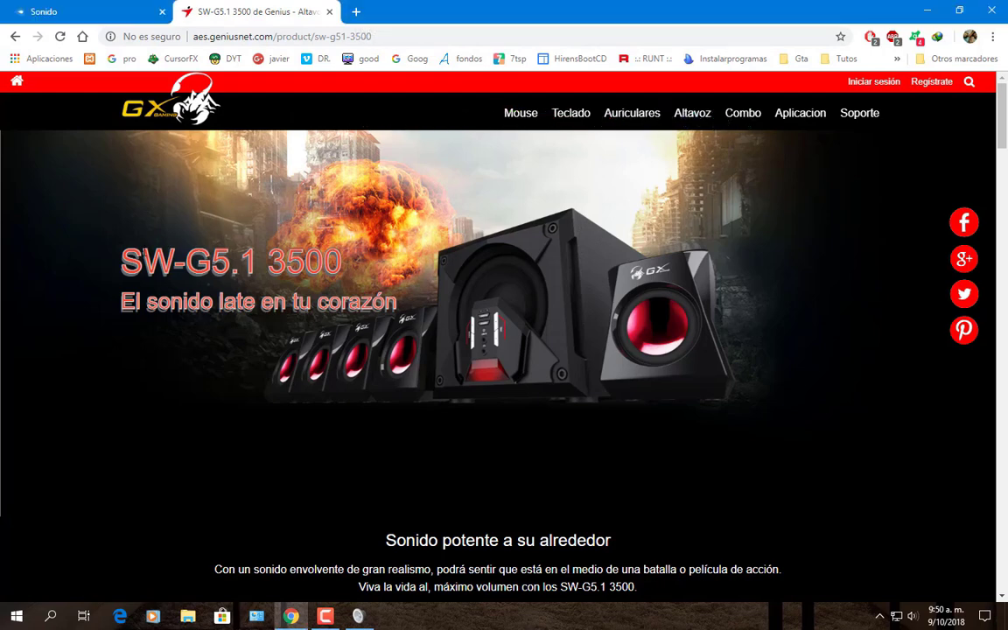
Open the Logitech Z506 product page from a "logitech z506" search in another tab and compare it with the Genius page.
left_click(355, 11)
type("logit")
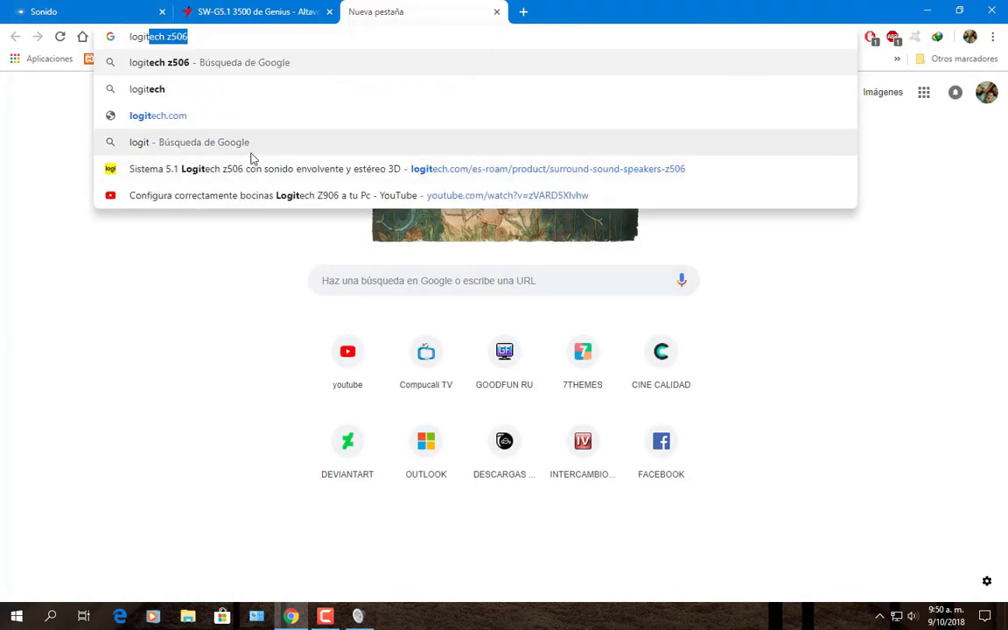
left_click(171, 63)
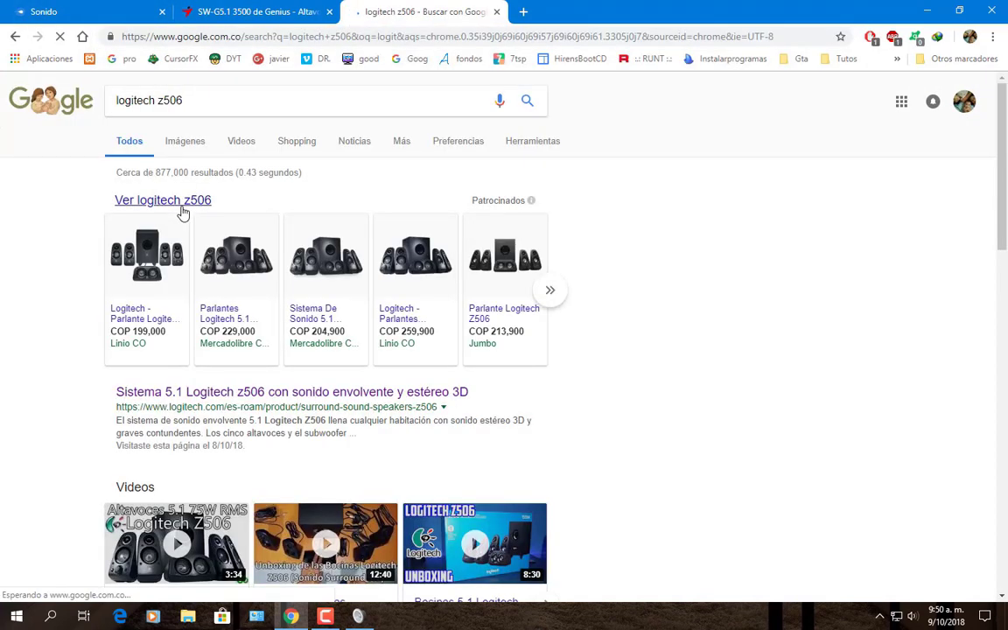
left_click(215, 396)
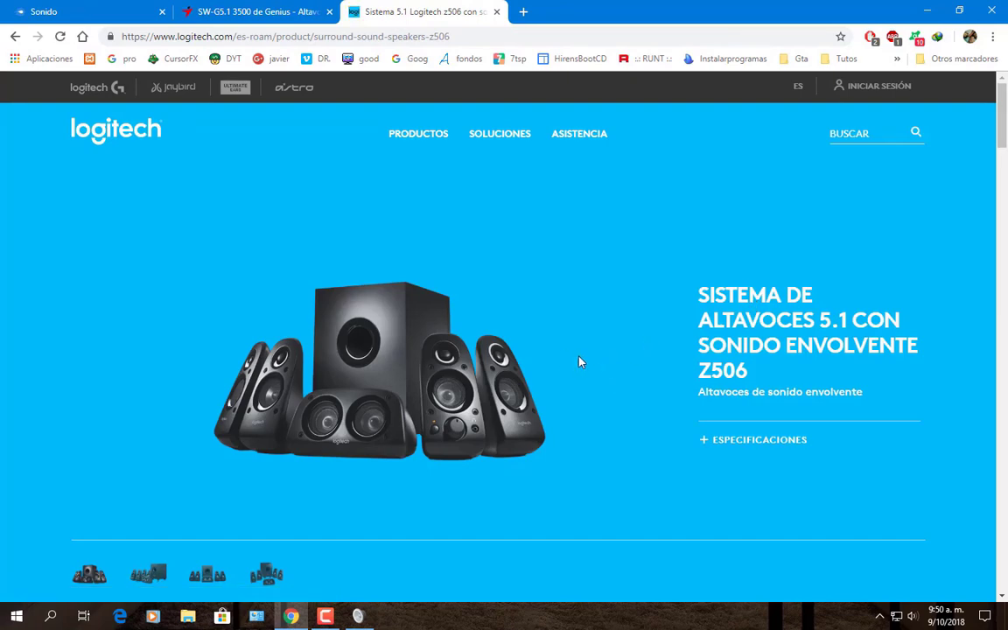
left_click(279, 14)
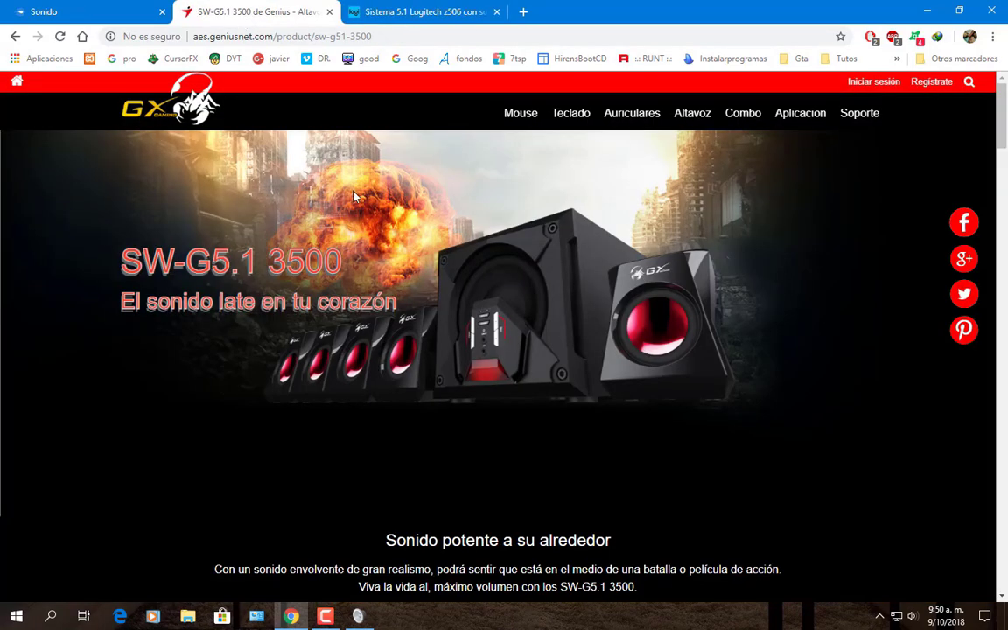
Return to the MediaFire page for Sonido.rar, minimize the browser and close the Sonido settings dialog.
left_click(126, 12)
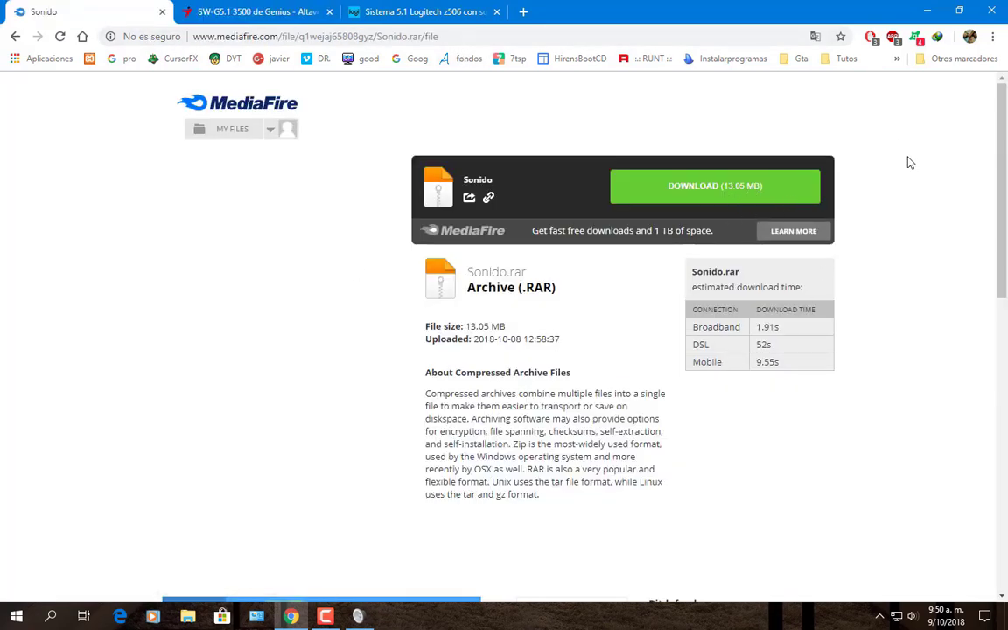
left_click(927, 11)
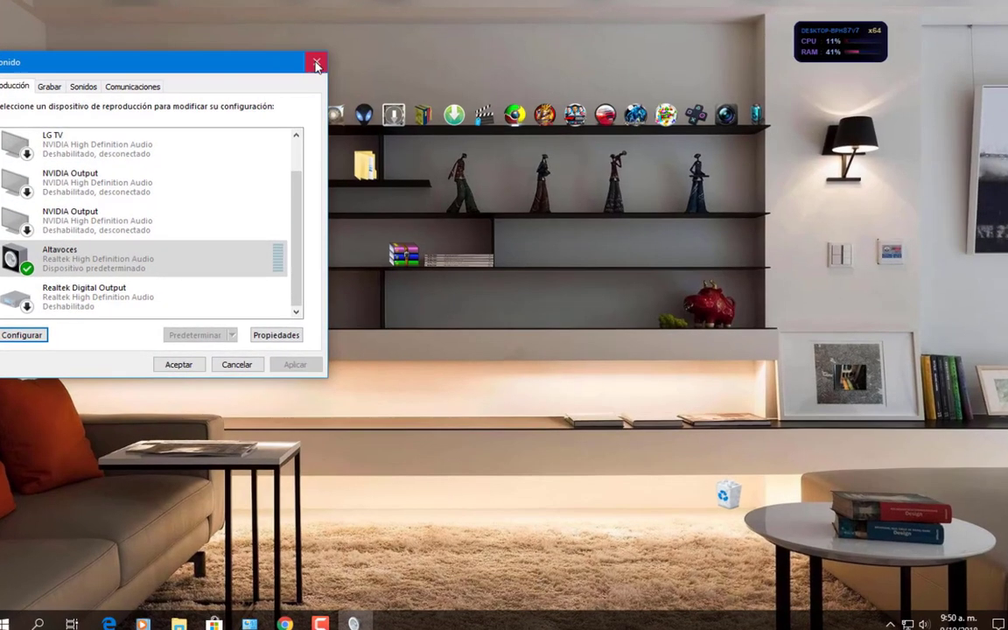
left_click(377, 76)
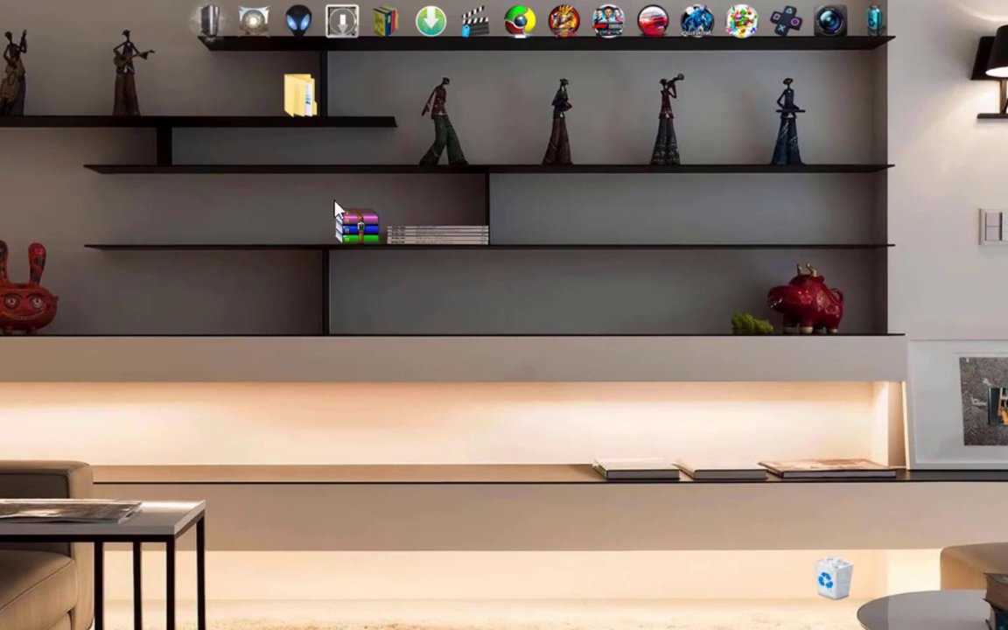
Open the Sonido folder from the desktop and temporarily disable the Avast antivirus shields.
double_click(304, 103)
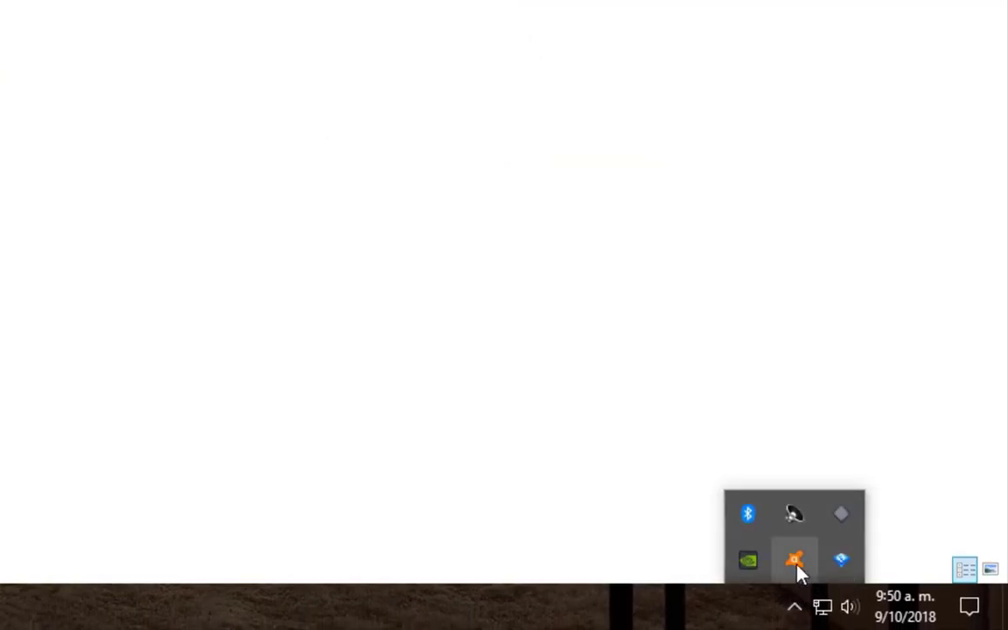
right_click(793, 557)
mouse_move(814, 406)
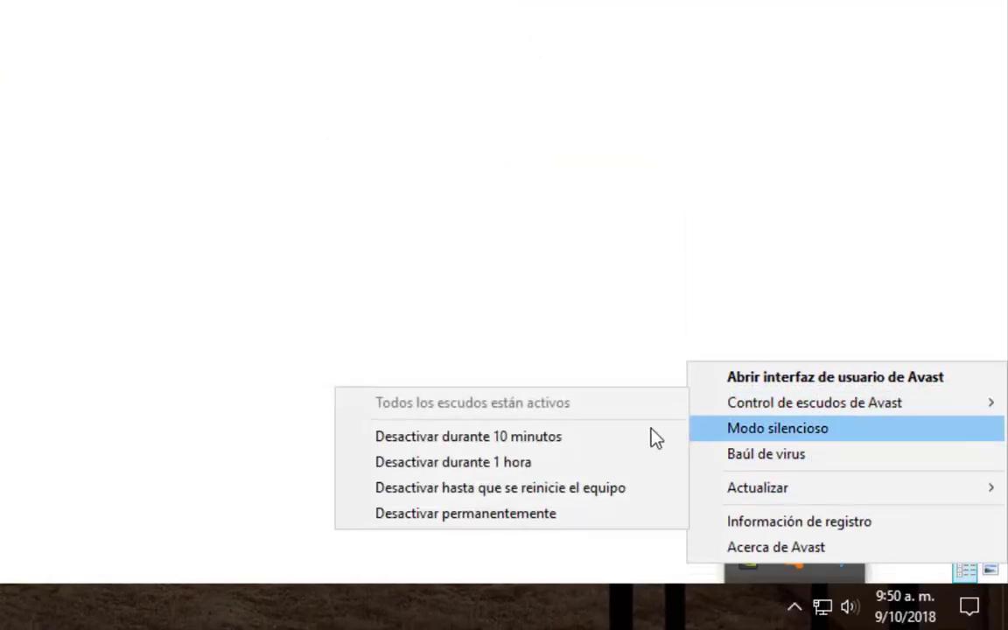
left_click(482, 473)
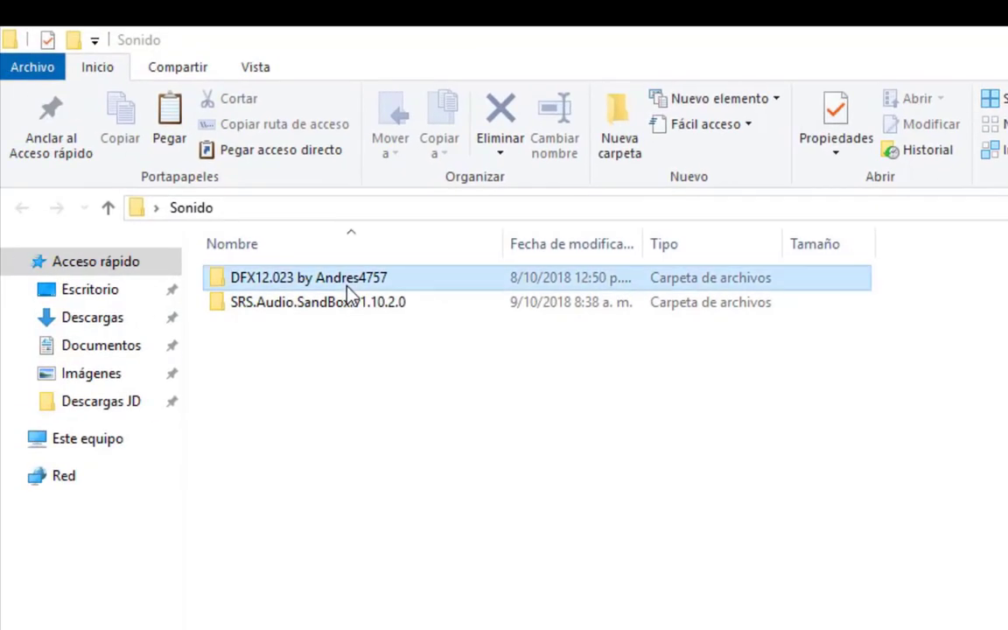
Display the contents of the DFX12.023 folder and the SRS.Audio.SandBox.v1.10.2.0 folder as large icons.
double_click(347, 287)
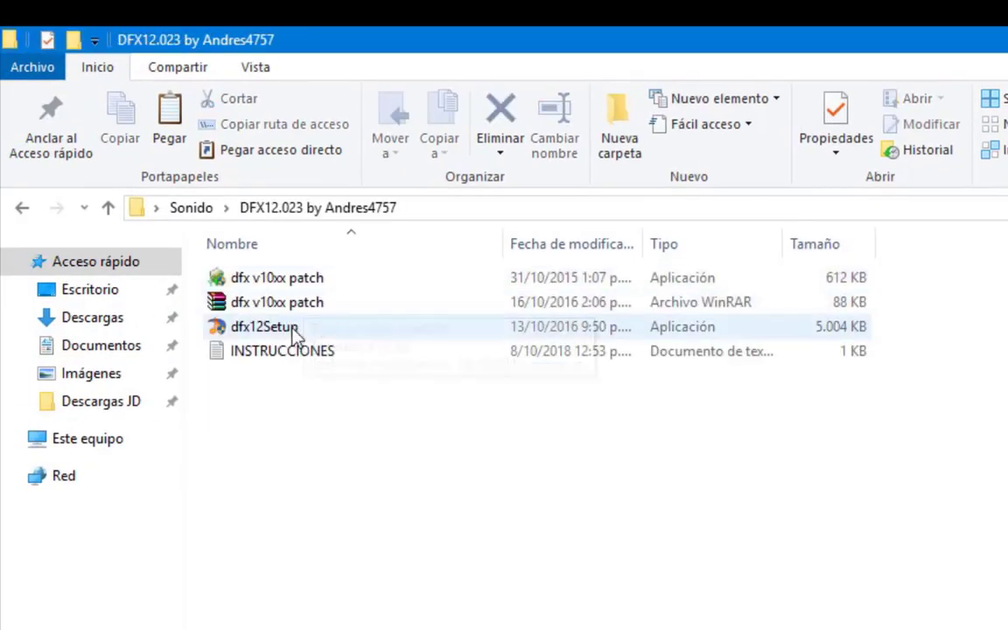
left_click(256, 67)
left_click(534, 110)
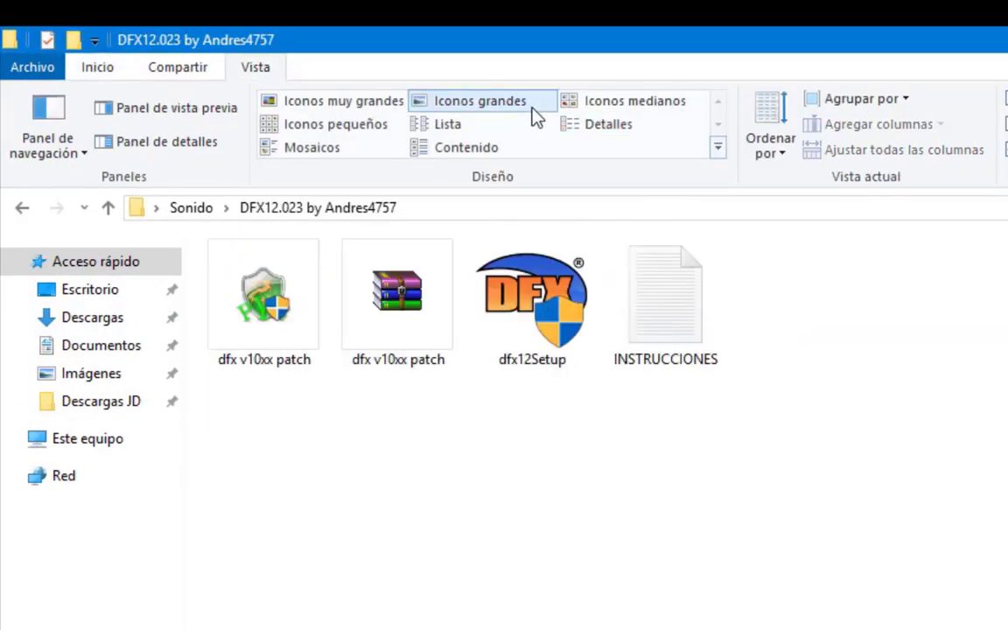
left_click(22, 208)
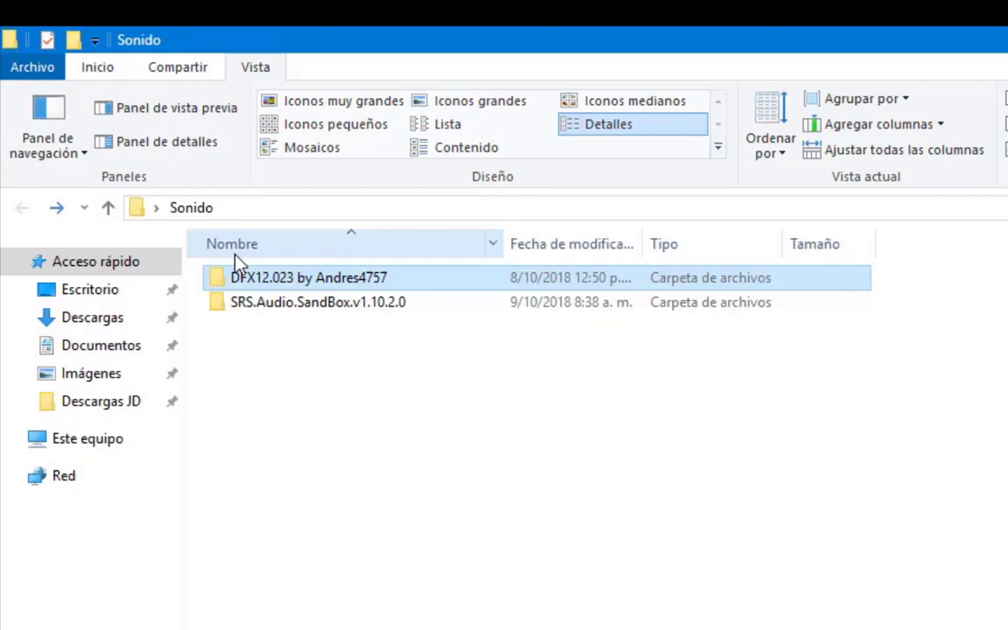
double_click(292, 306)
left_click(468, 106)
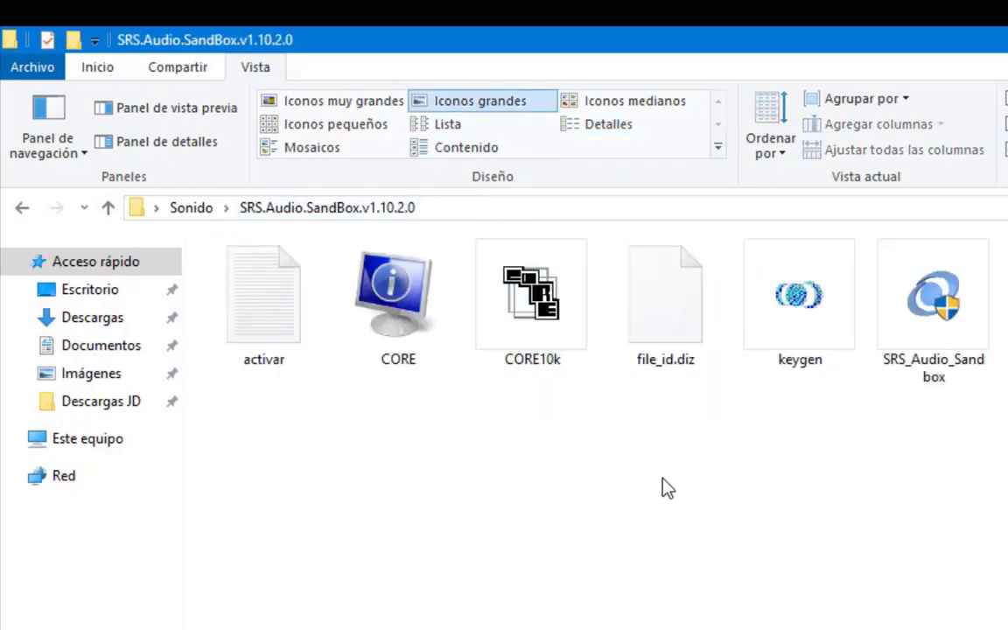
Check the installed Windows version and build with the winver command, and close the information window.
left_click(936, 307)
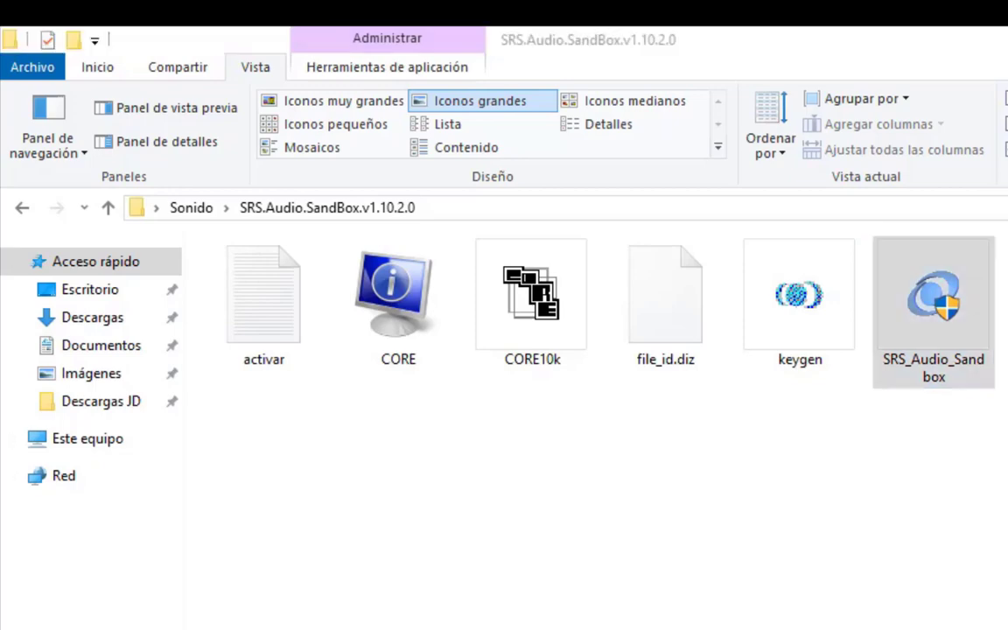
key("super")
type("winver")
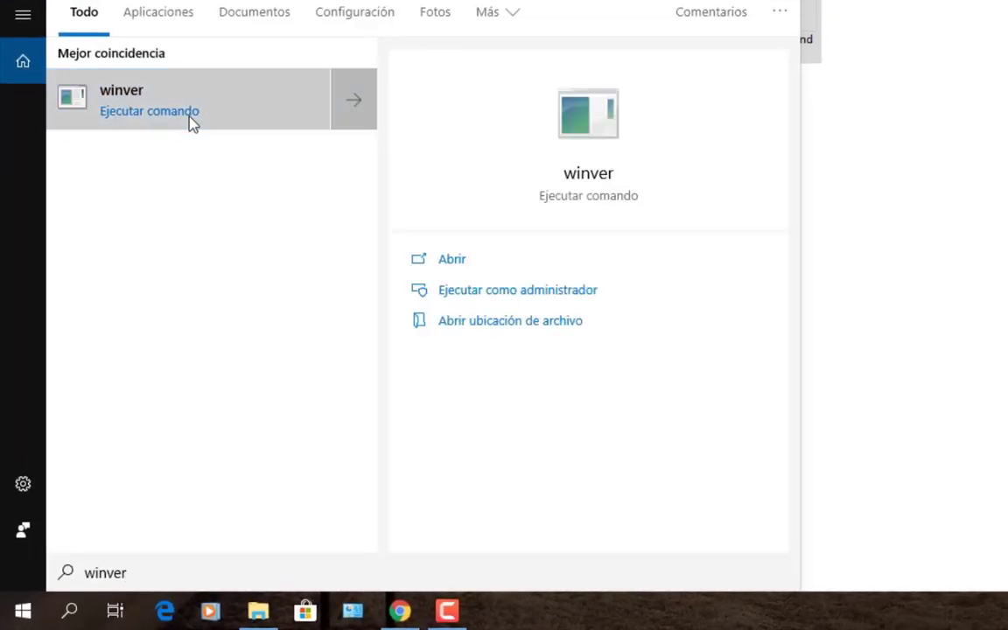
left_click(192, 122)
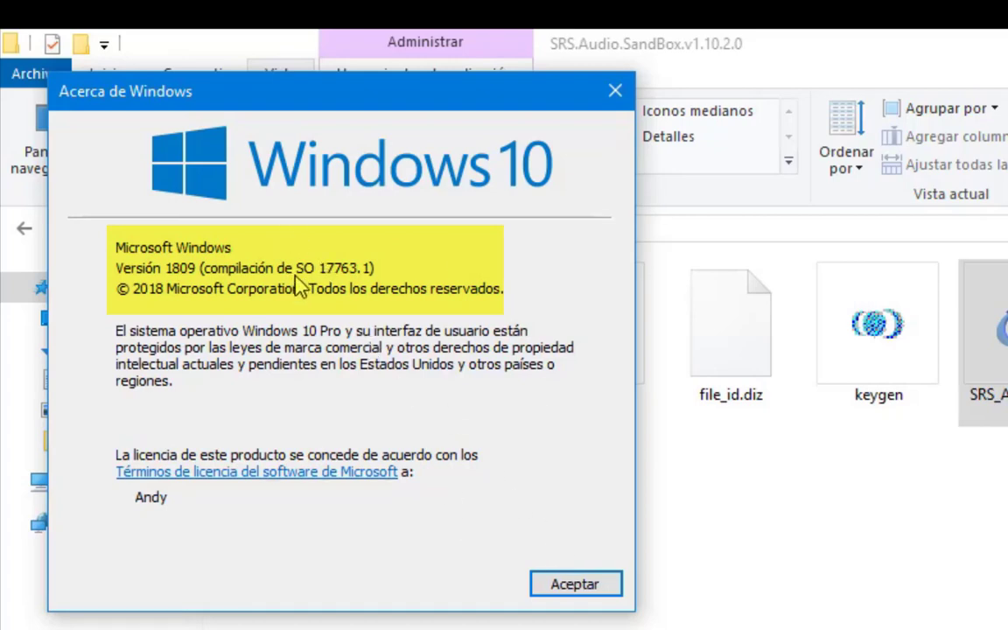
left_click(565, 583)
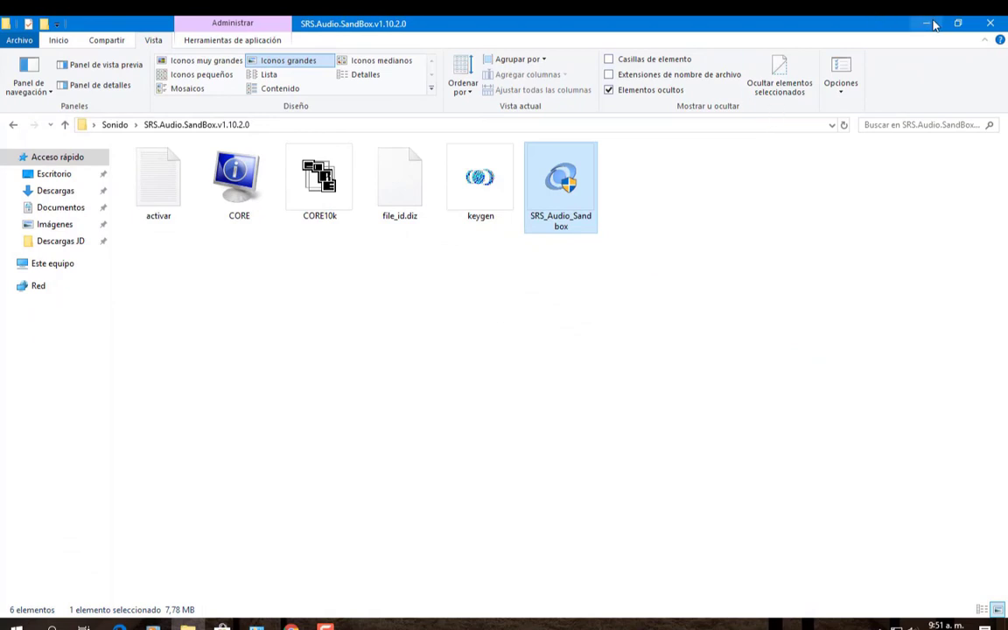
Launch the SRS_Audio_Sandbox installer from the SRS.Audio.SandBox.v1.10.2.0 folder.
left_click(665, 251)
left_click(582, 199)
right_click(561, 200)
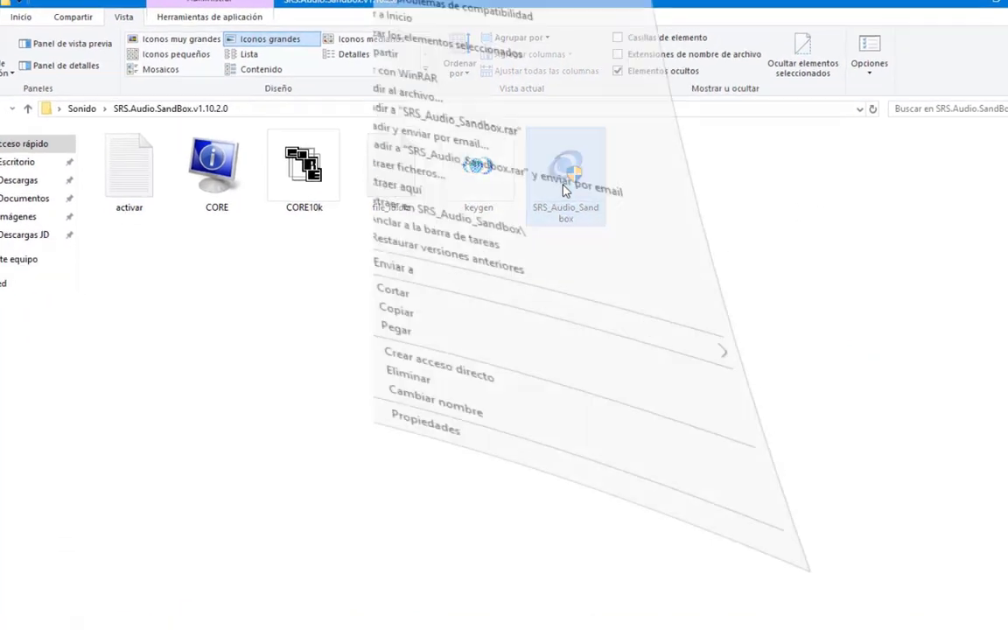
left_click(547, 218)
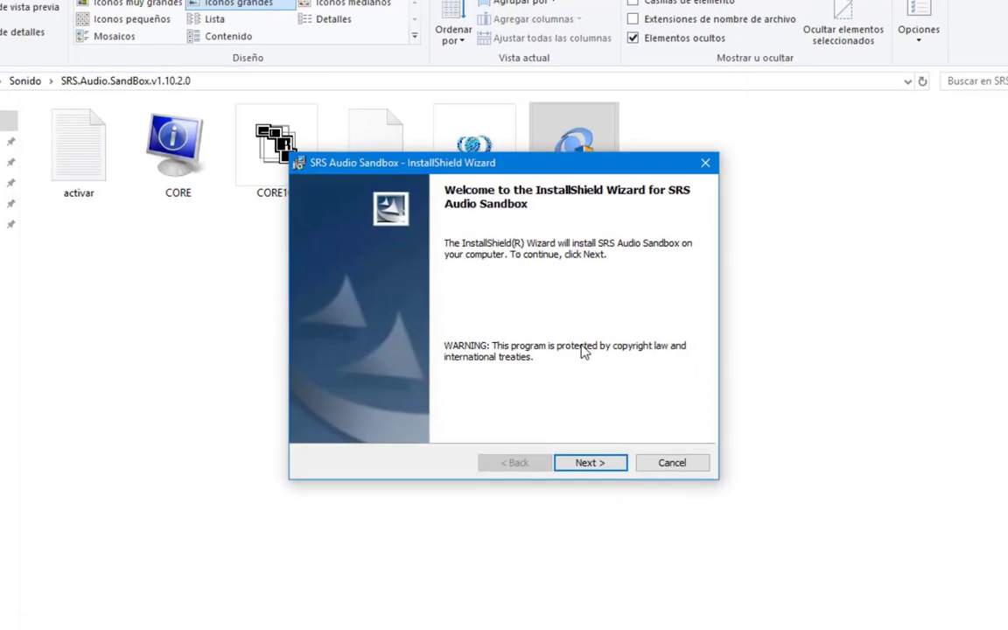
Install SRS Audio Sandbox in the default destination folder, accepting the license agreement and launching the program on completion.
left_click(611, 500)
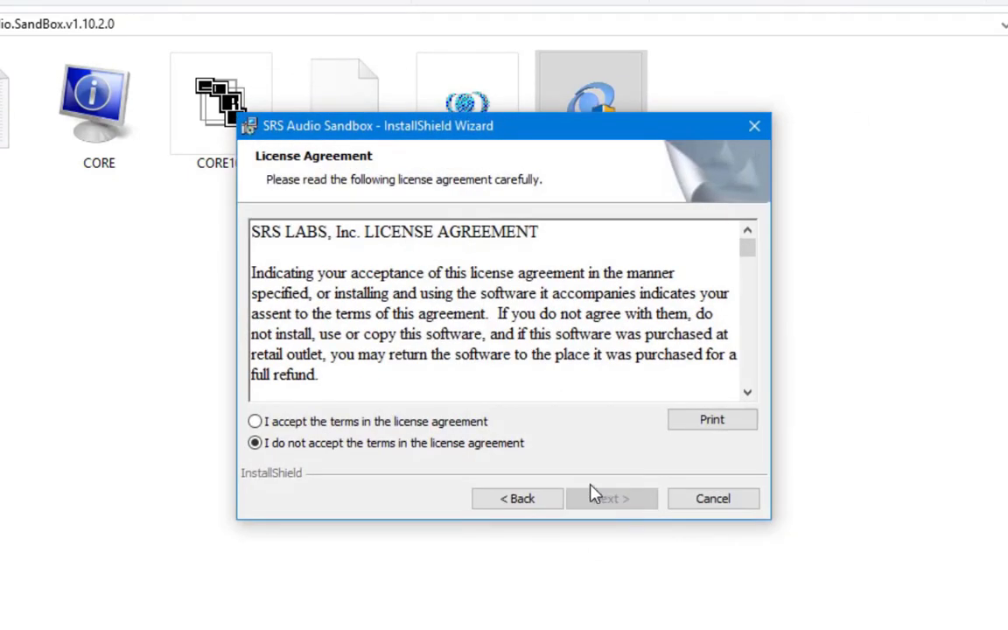
left_click(333, 423)
left_click(604, 497)
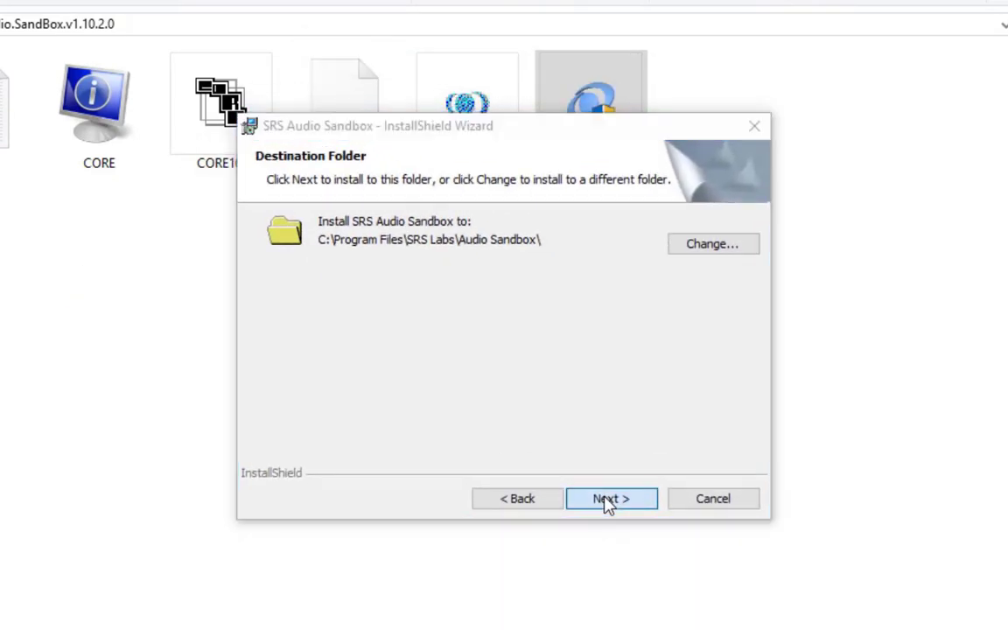
left_click(607, 501)
left_click(609, 500)
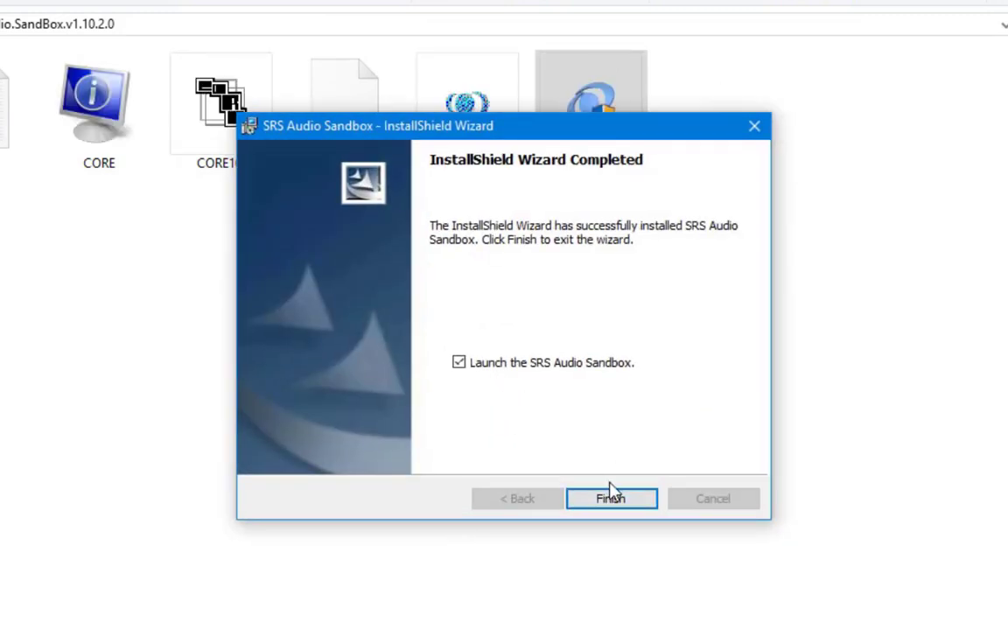
left_click(613, 499)
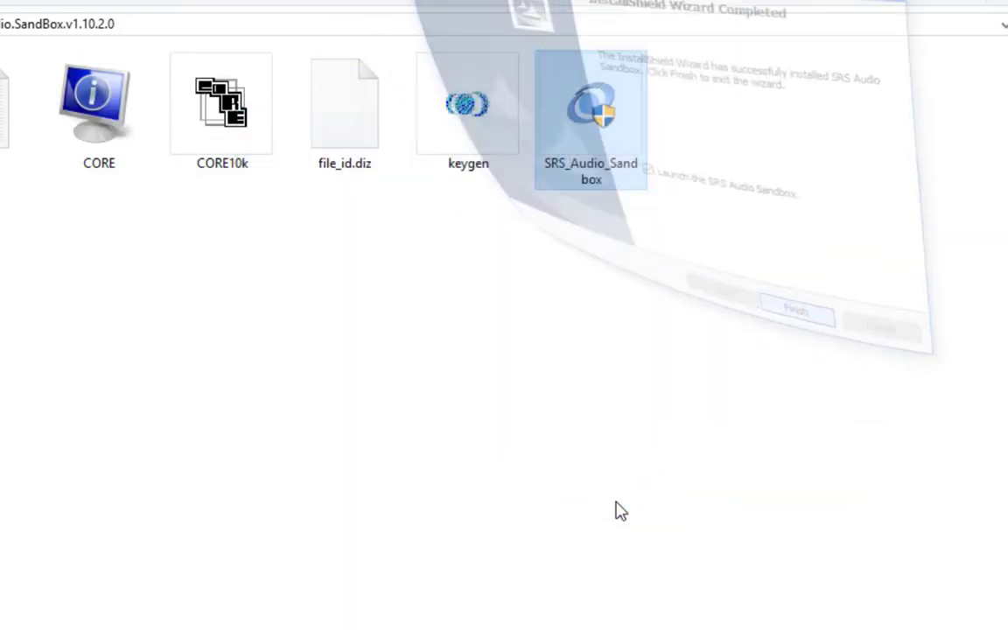
Move the SRS Audio Sandbox Activation window aside, open keygen from the same folder, and place its window beside the activation window.
left_click_drag(479, 129, 585, 217)
left_click_drag(654, 235, 963, 179)
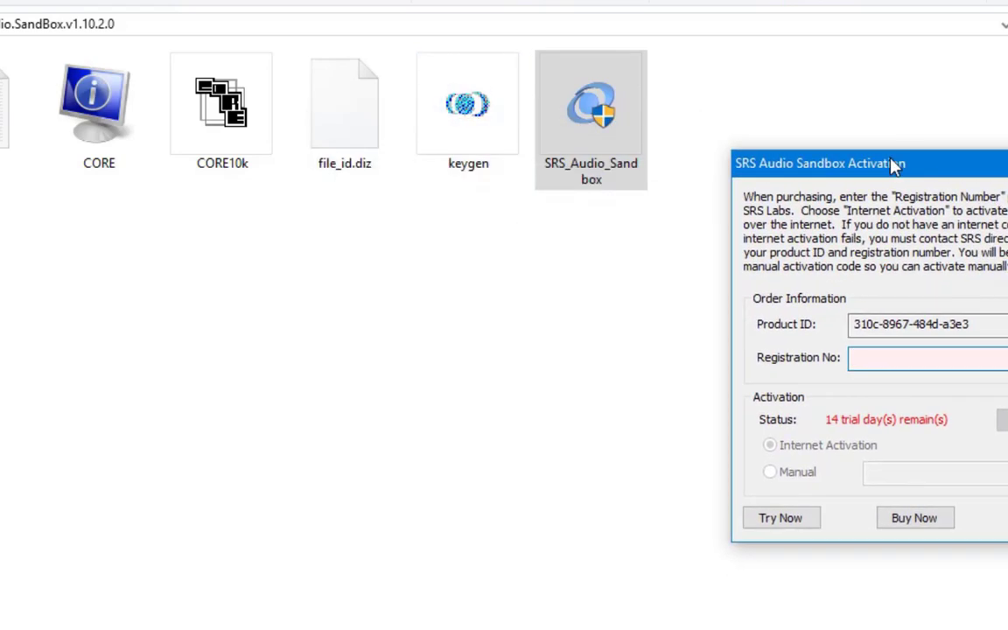
double_click(446, 131)
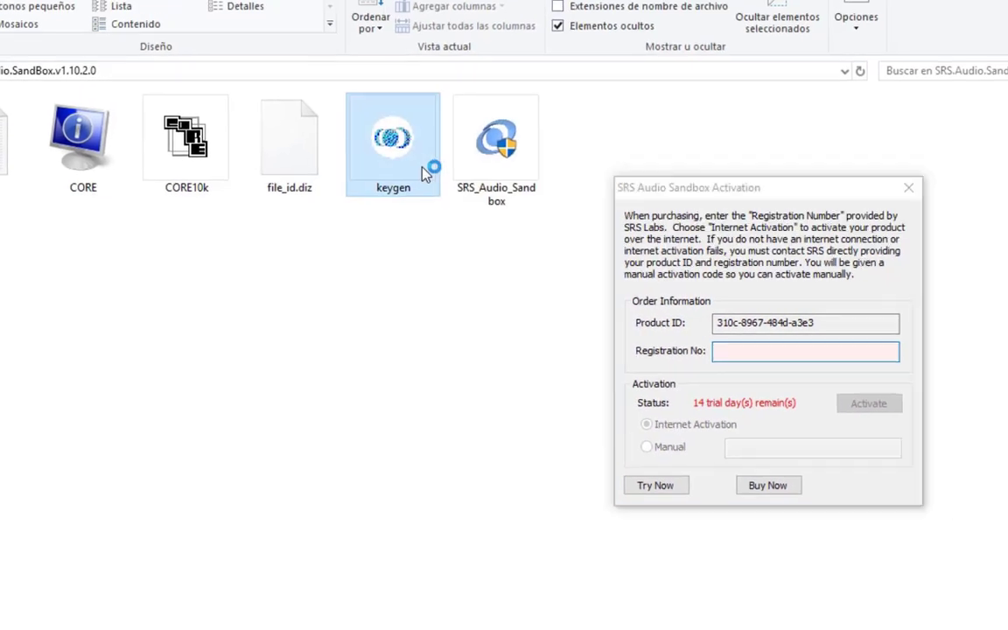
left_click(399, 149)
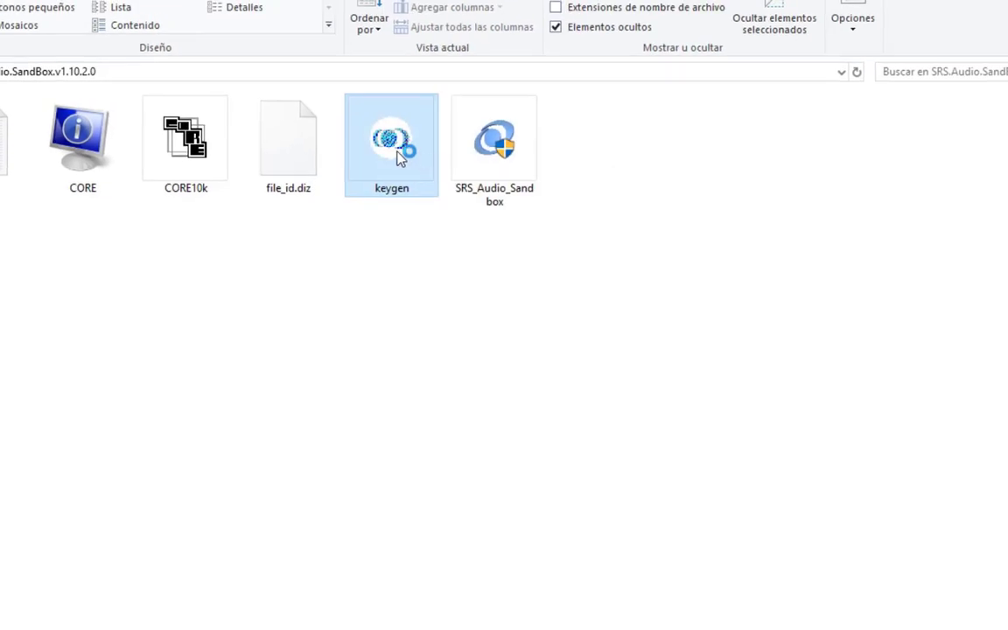
right_click(399, 149)
left_click(434, 185)
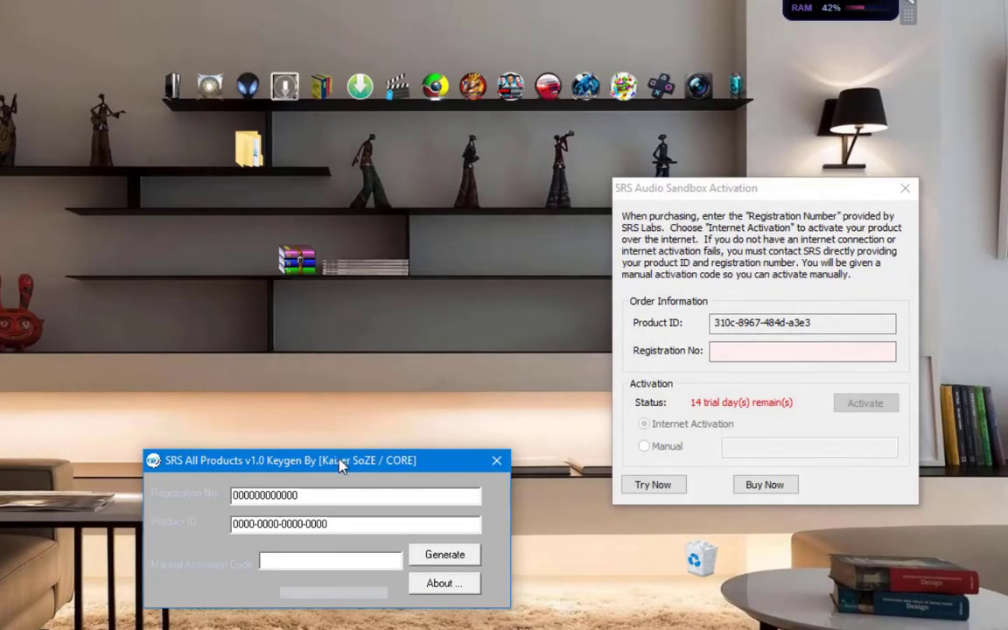
left_click_drag(342, 466, 313, 348)
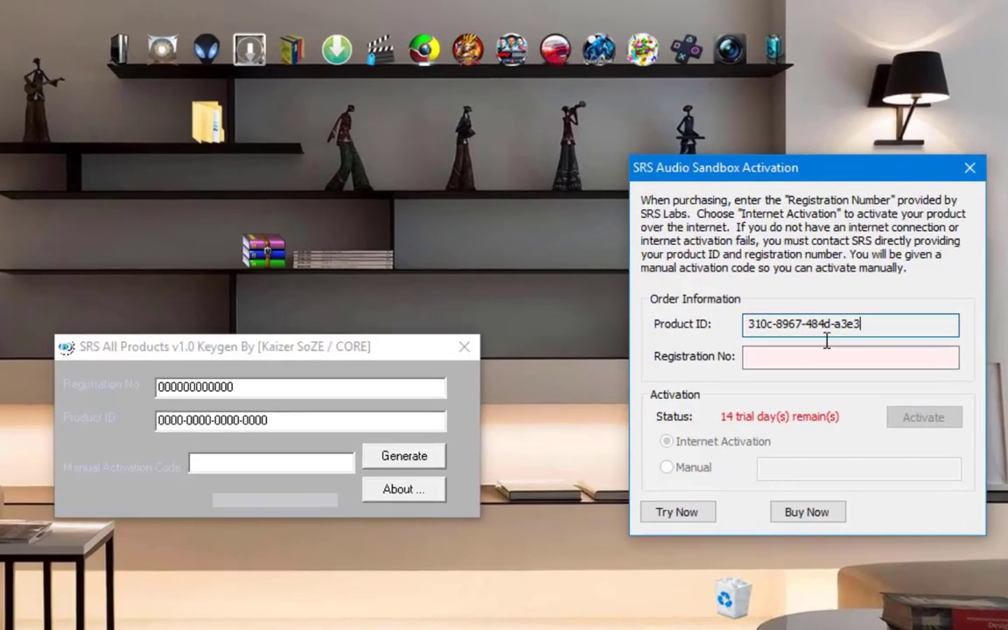
Copy the product ID from the activation window into the keygen's Product ID field and generate the registration values.
left_click_drag(823, 322, 676, 350)
key("ctrl+c")
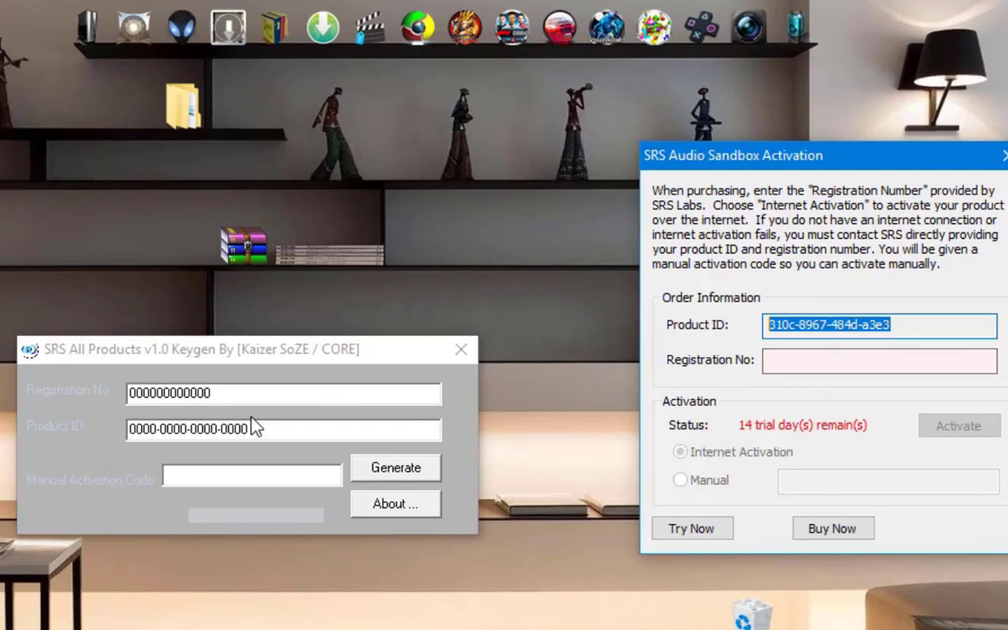
left_click_drag(275, 429, 150, 431)
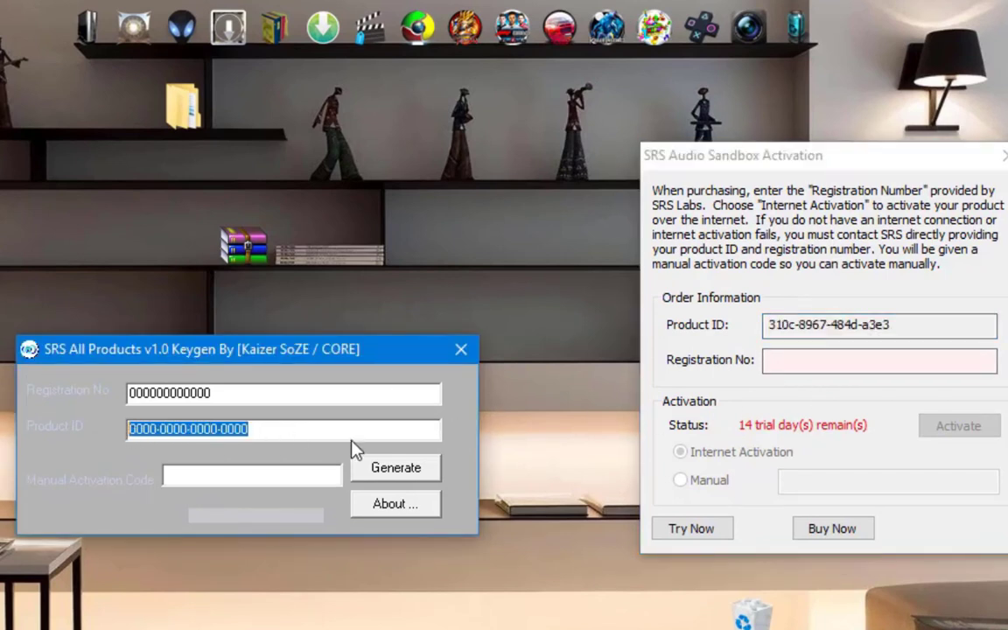
key("ctrl+v")
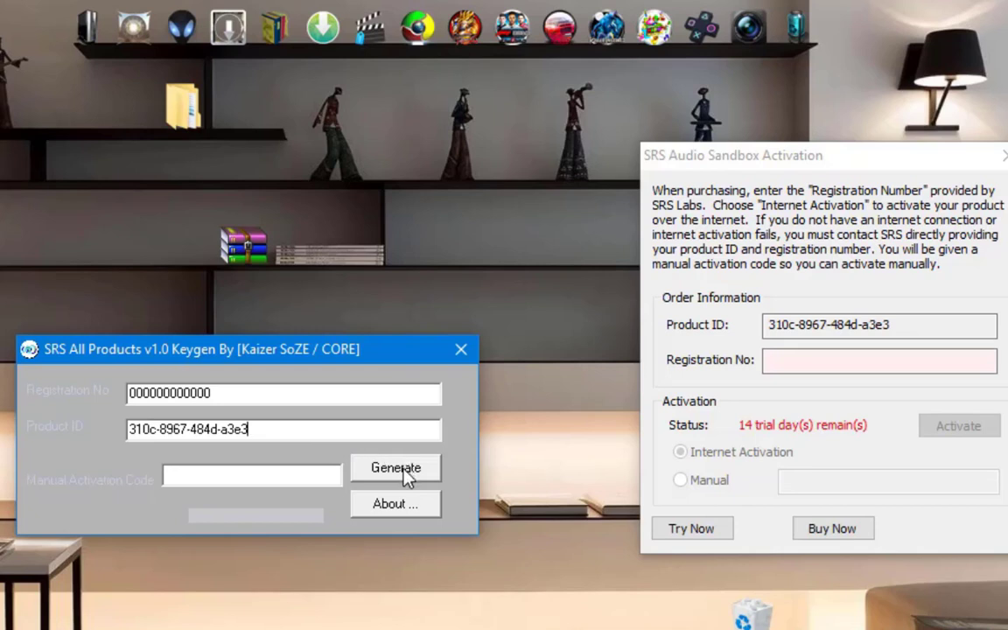
left_click(406, 479)
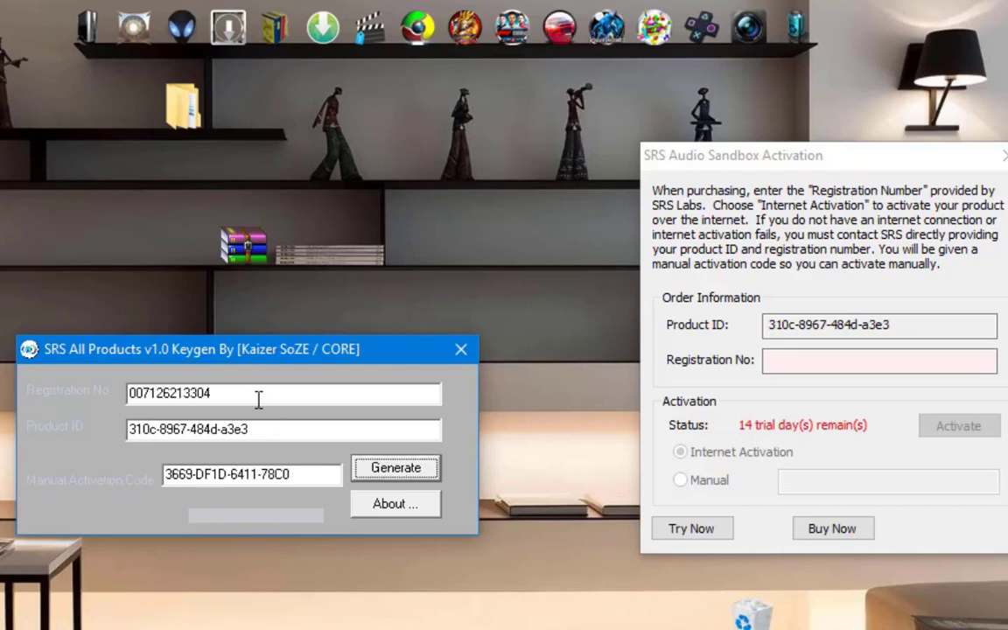
Copy the generated registration number into the Registration No field of the SRS Audio Sandbox Activation window.
left_click_drag(246, 394, 116, 402)
key("ctrl+c")
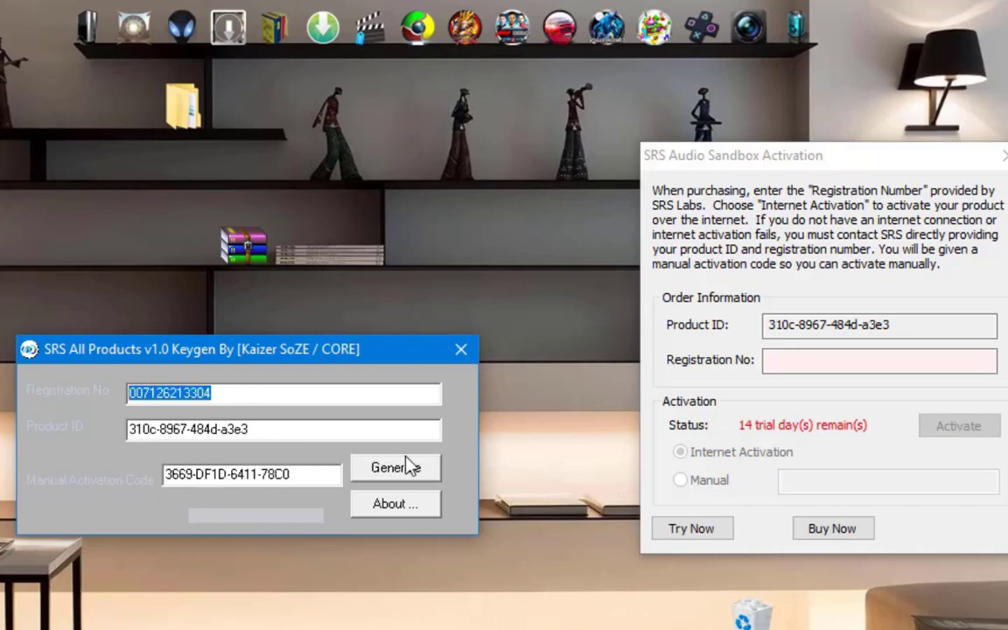
left_click(825, 362)
key("ctrl+v")
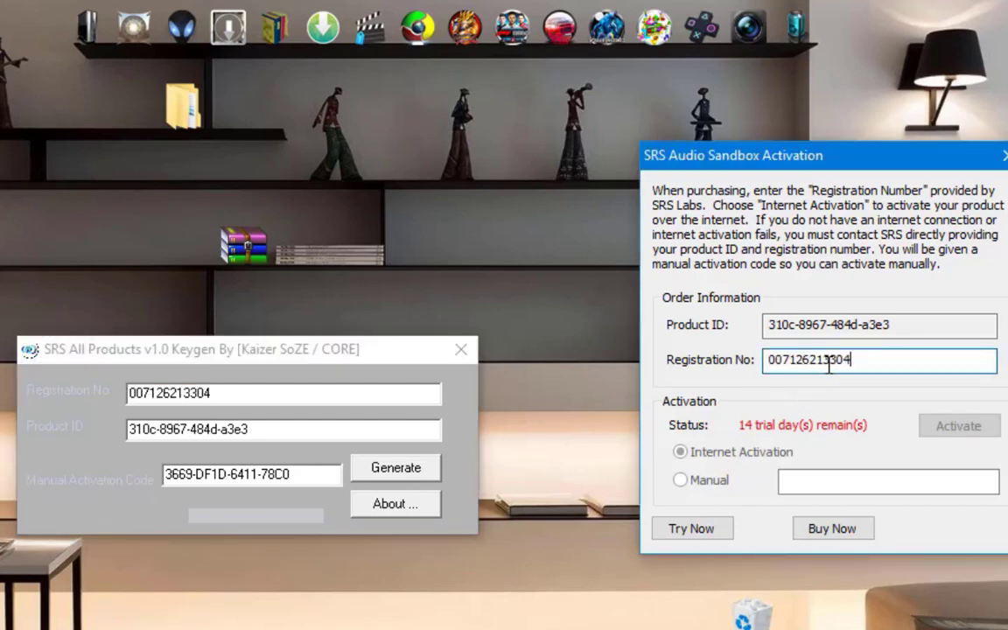
Choose Manual activation, paste the generated manual activation code, and activate SRS Audio Sandbox.
left_click(697, 485)
left_click(297, 474)
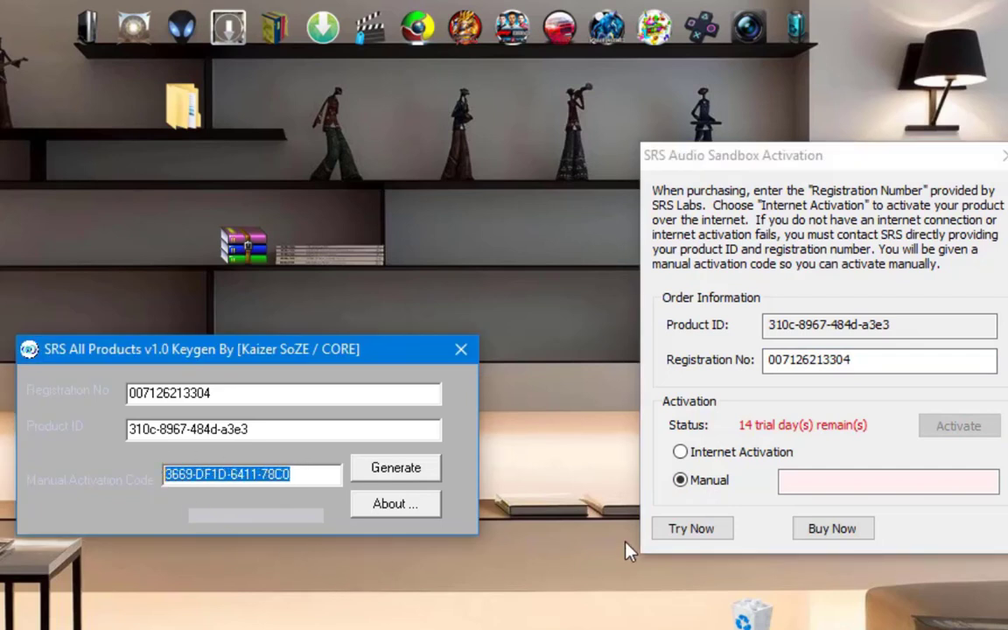
left_click(798, 486)
key("ctrl+v")
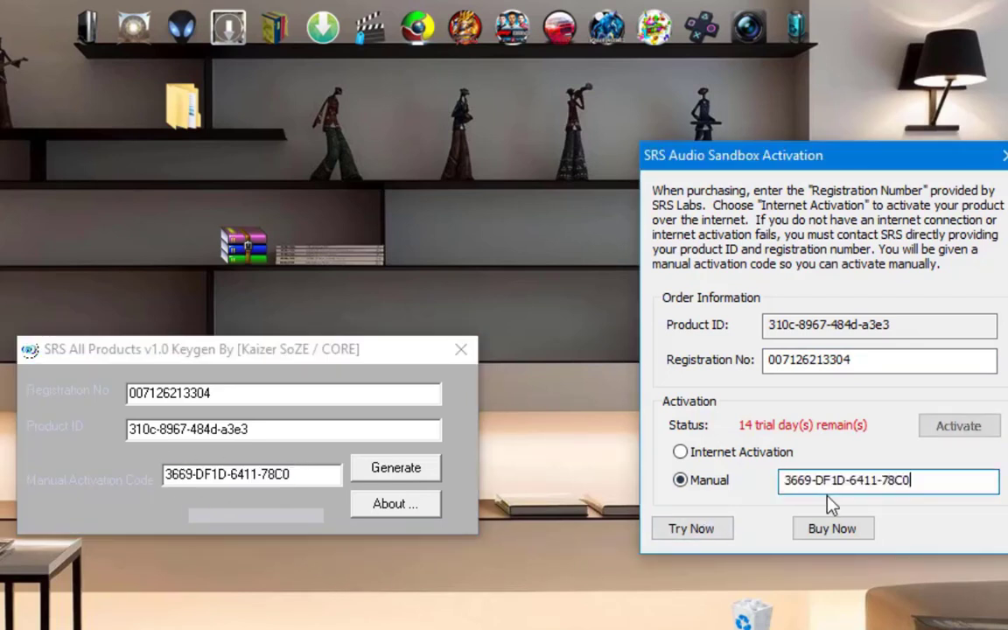
left_click(959, 426)
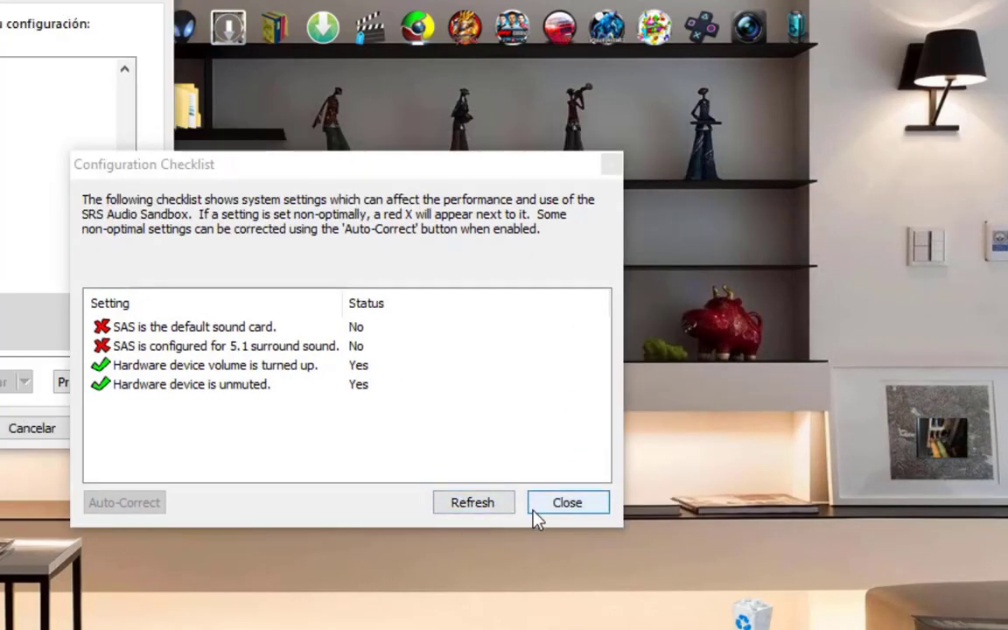
Close the Configuration Checklist and SRS Audio Sandbox Help windows, and move the control panel clear of the Sound dialog.
left_click(563, 505)
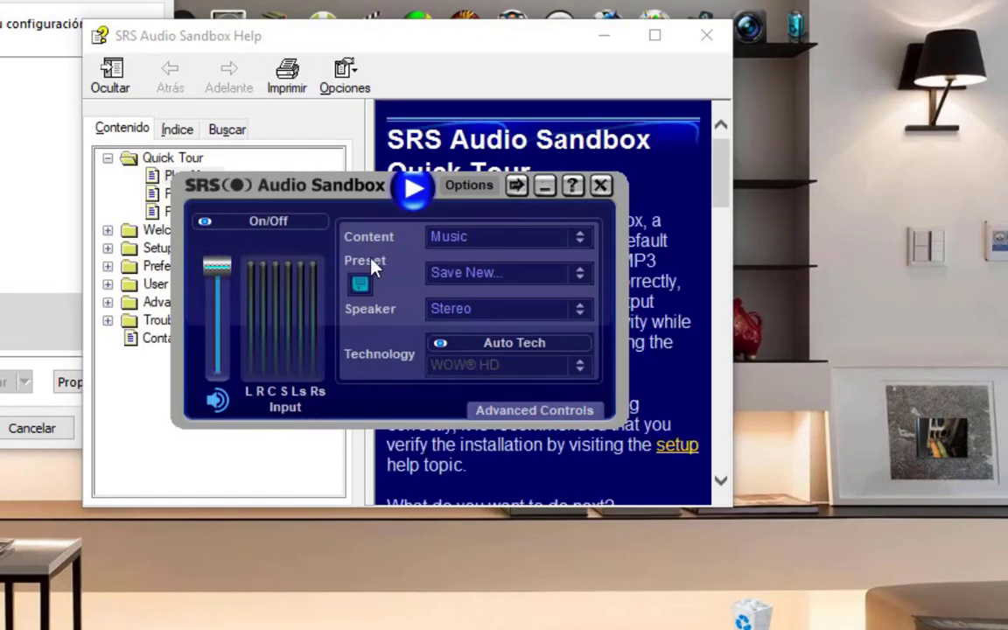
left_click(653, 81)
left_click(707, 35)
left_click_drag(257, 210, 365, 344)
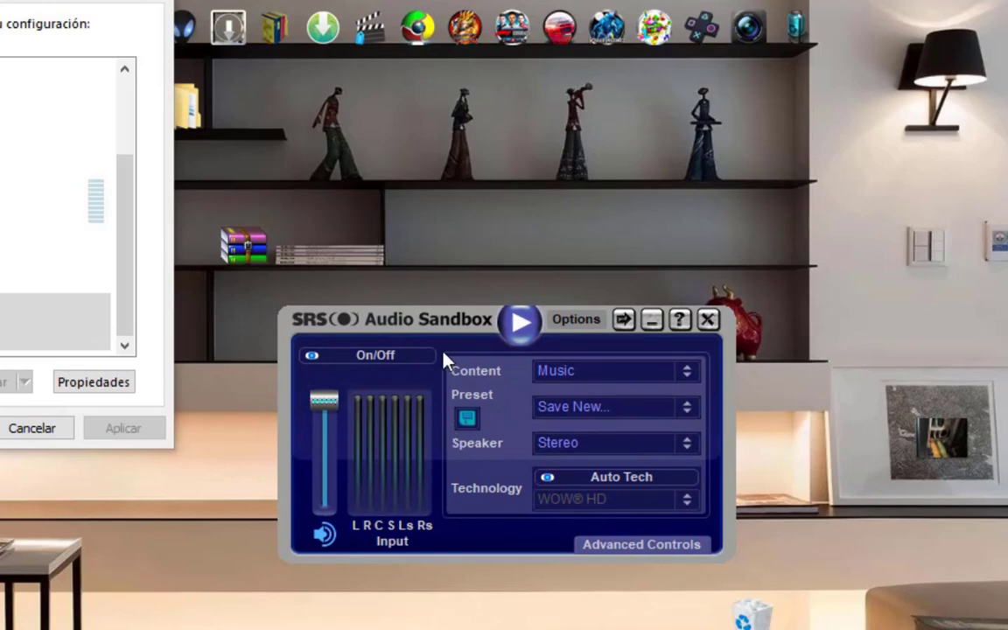
Disable the automatic online check for product updates in the SRS preferences, keeping Realtek HD Audio output as the device.
left_click(580, 327)
left_click(645, 376)
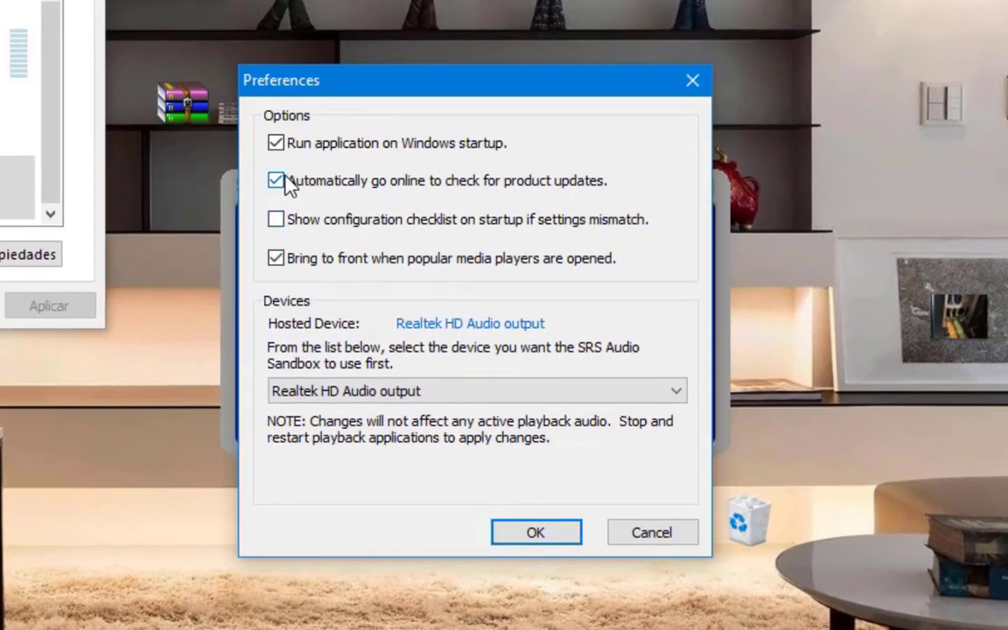
left_click(276, 182)
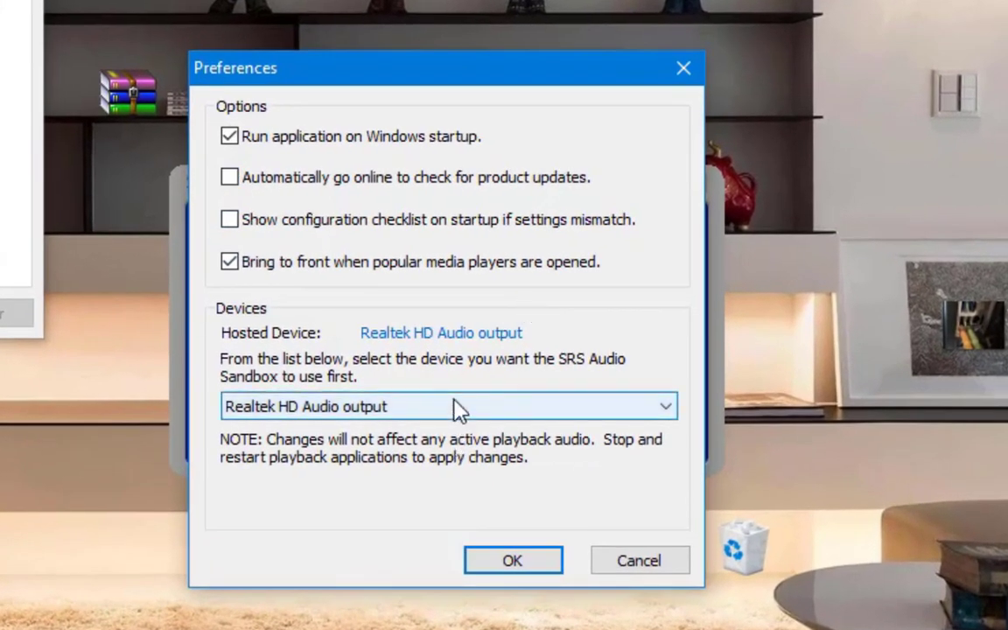
left_click(480, 413)
left_click(477, 412)
left_click(530, 567)
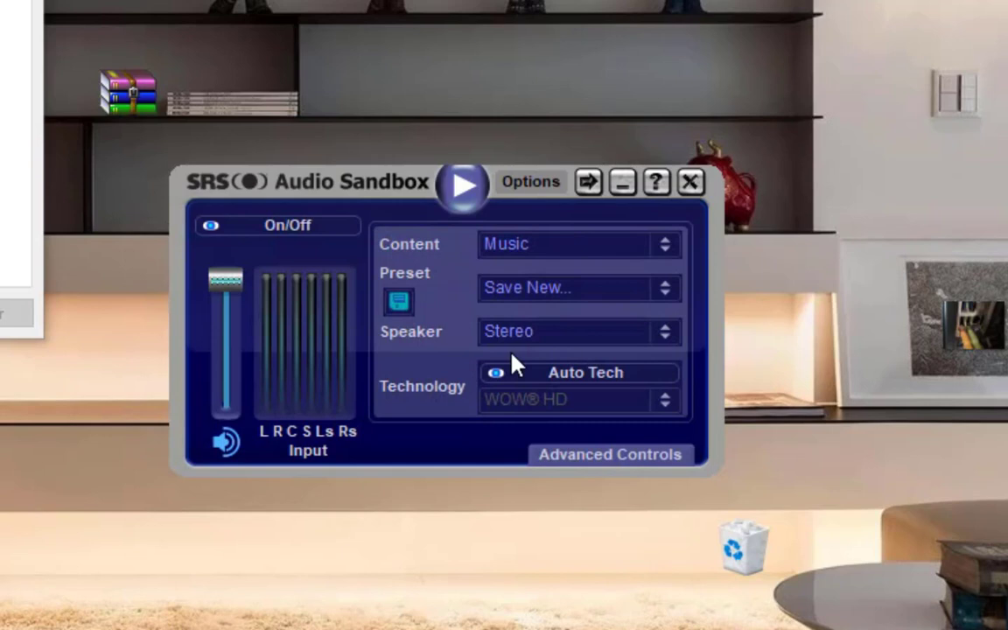
Set the SRS speaker type to 5.1 Surround and close the control panel to the tray, suppressing the tray message for future closings.
left_click(576, 343)
left_click(544, 448)
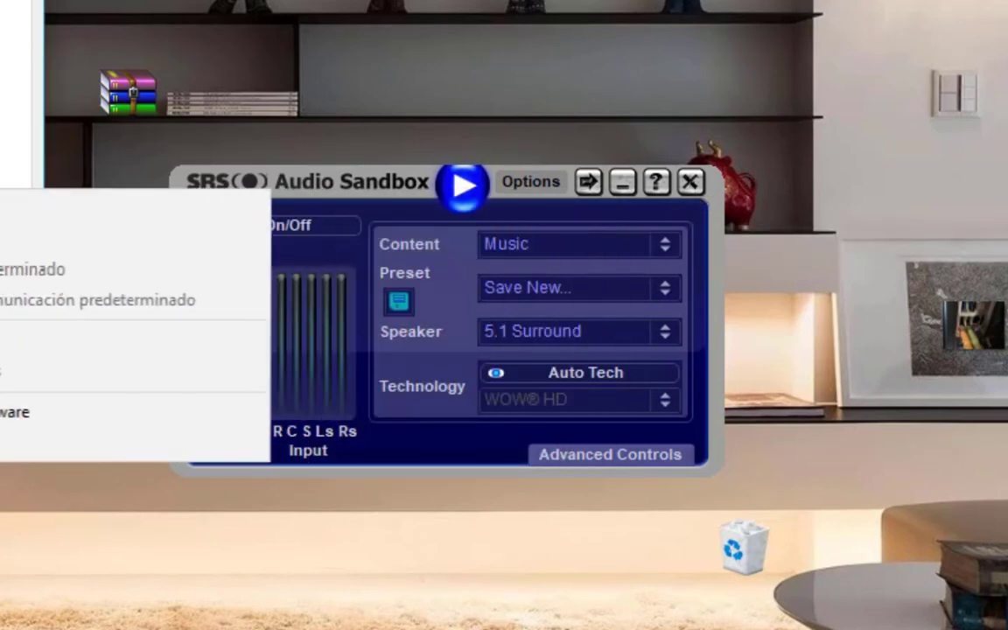
left_click(689, 186)
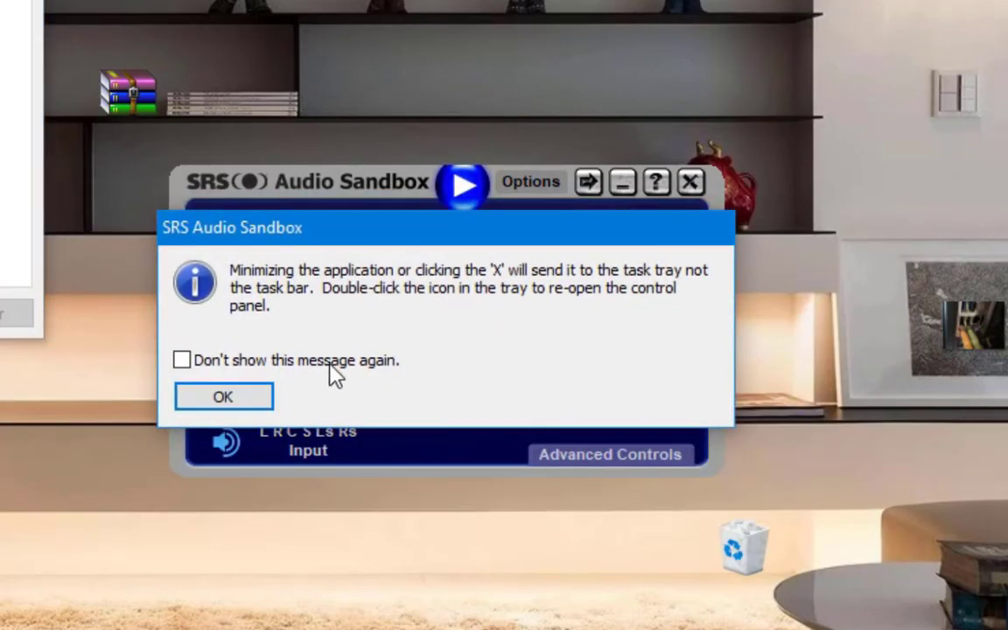
left_click(181, 360)
left_click(213, 398)
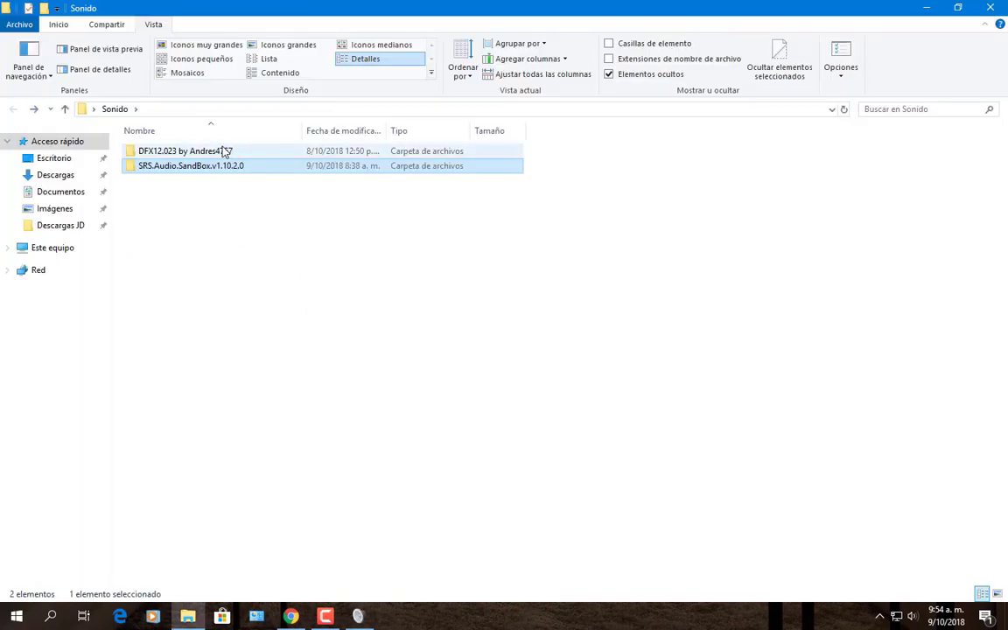
Open the DFX12.023 folder inside Sonido and launch the dfx12Setup installer.
double_click(226, 151)
left_click(333, 170)
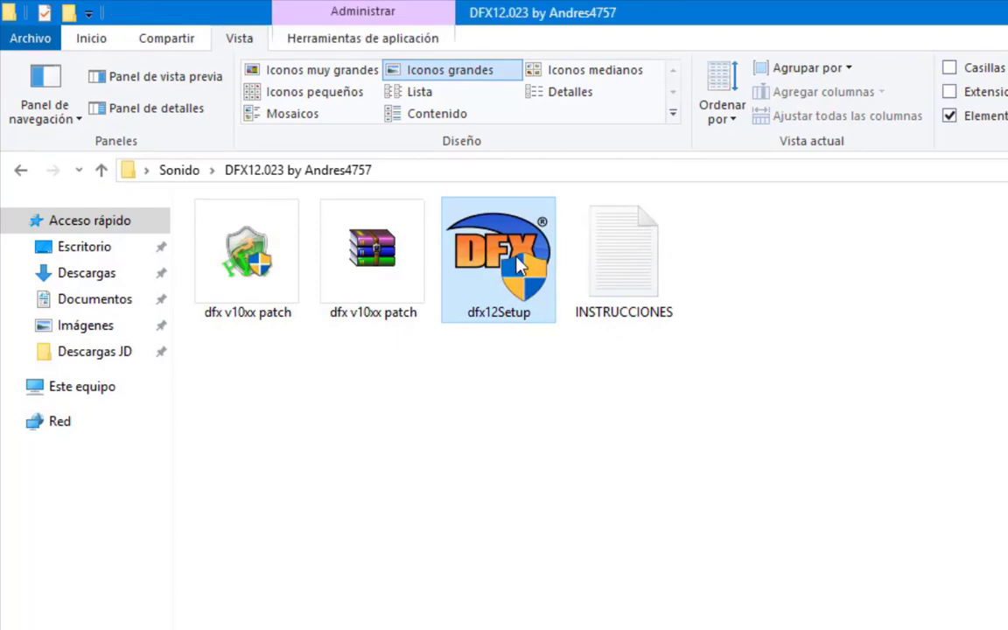
right_click(520, 265)
left_click(534, 292)
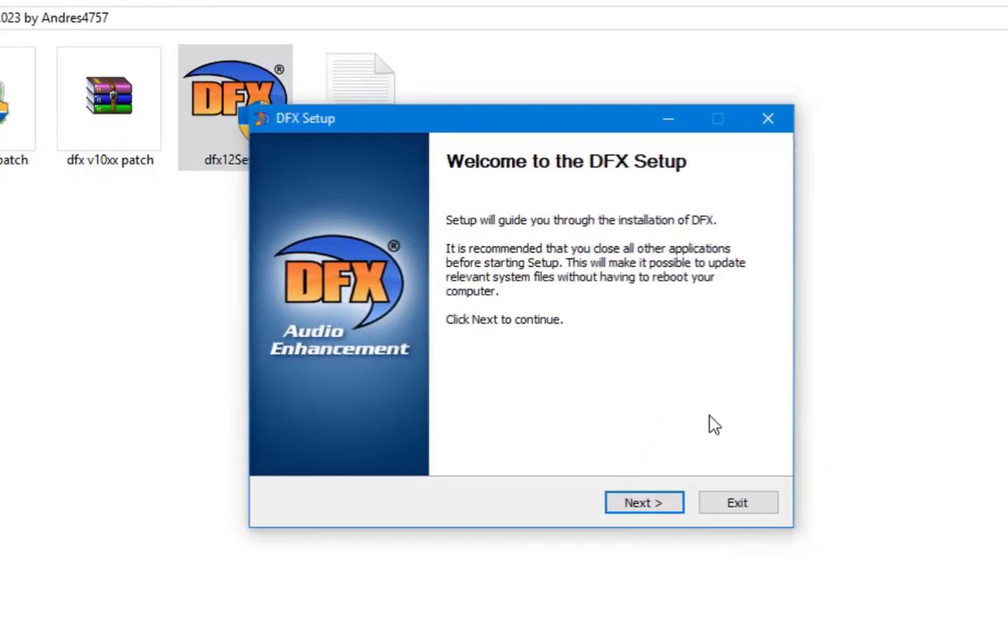
Run the DFX installation without Max Recorder, and move the setup window clear of the Sound dialog.
left_click(673, 500)
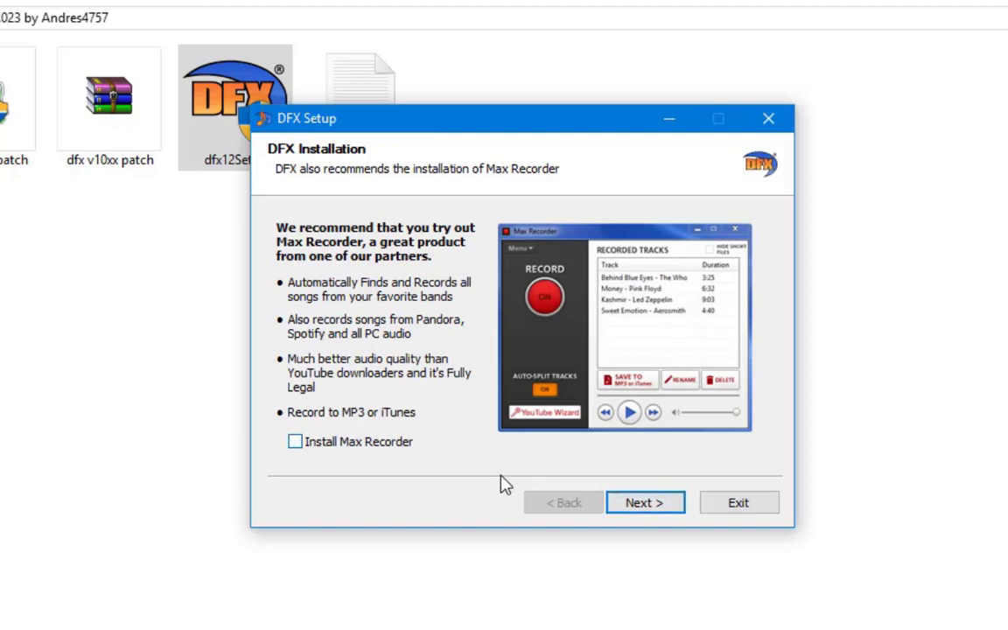
left_click(644, 506)
left_click(634, 510)
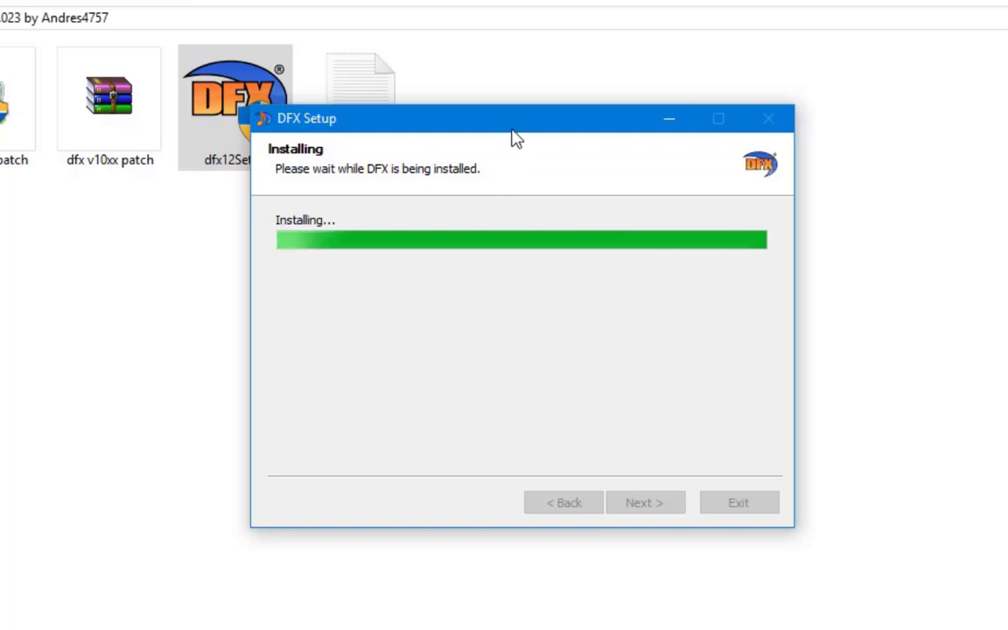
left_click_drag(513, 127, 525, 256)
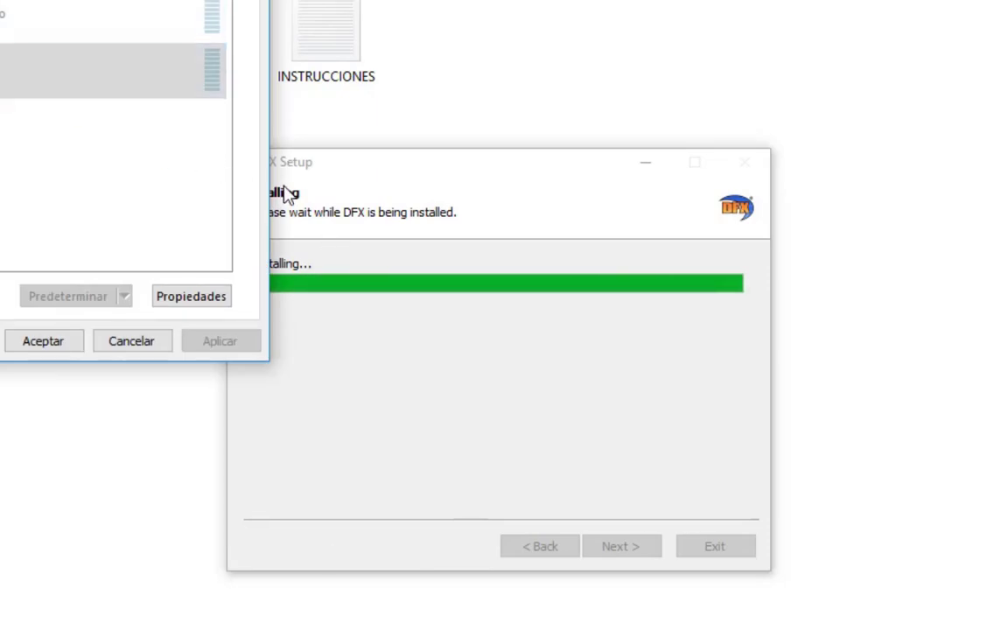
left_click(427, 181)
left_click_drag(470, 160, 598, 150)
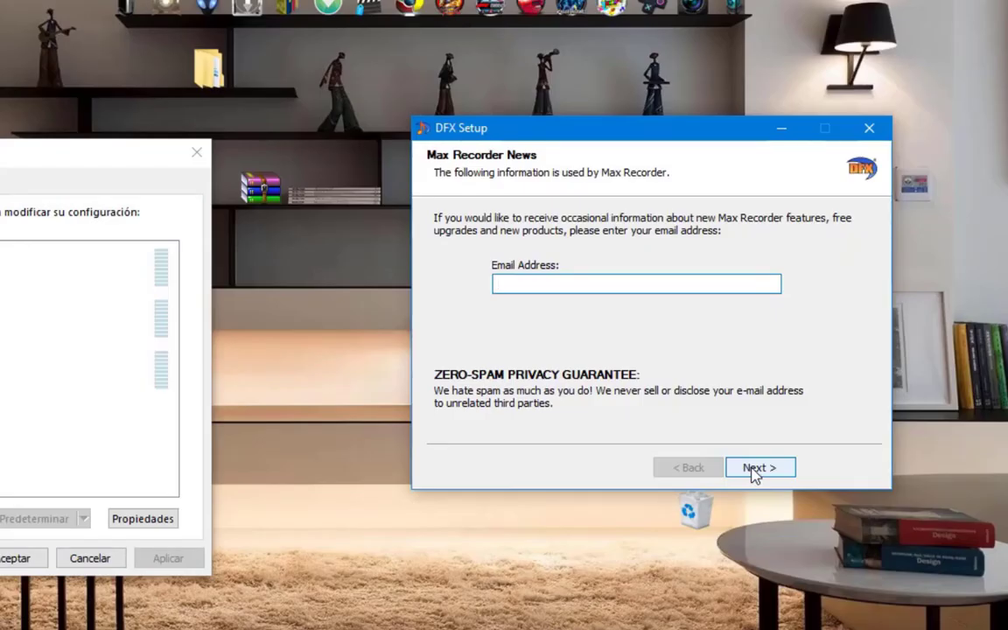
Finish DFX Setup with the Max Recorder News email address left blank, and accept the DFX message to visit FxSound.com.
left_click(756, 469)
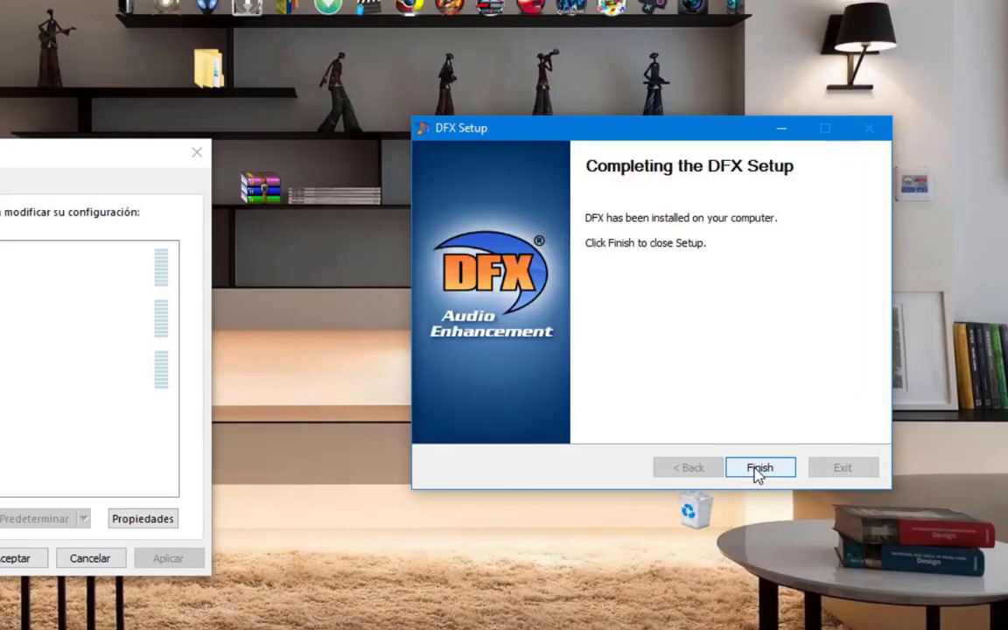
left_click(758, 469)
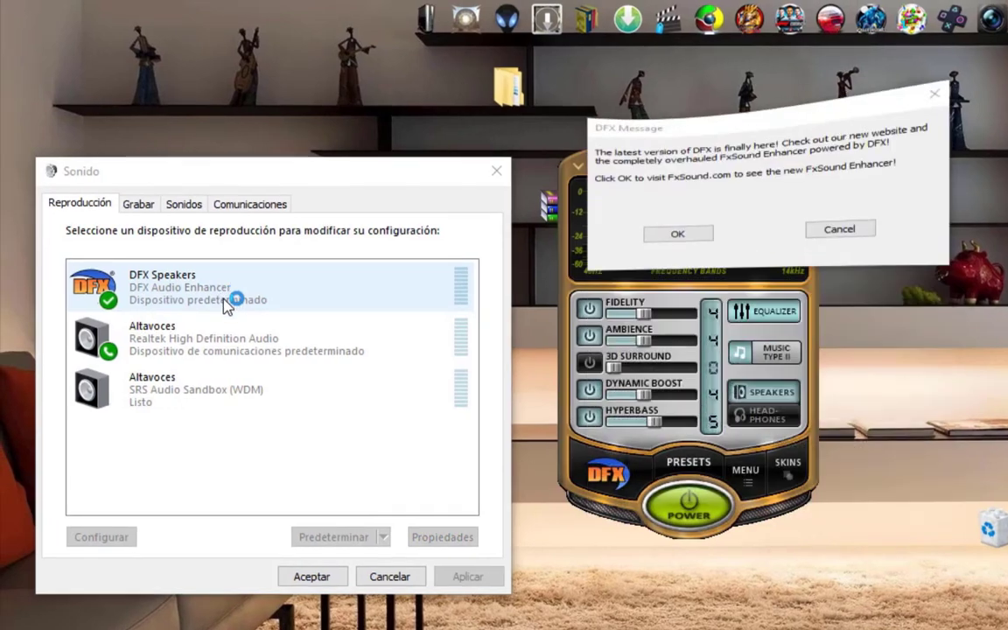
left_click(677, 323)
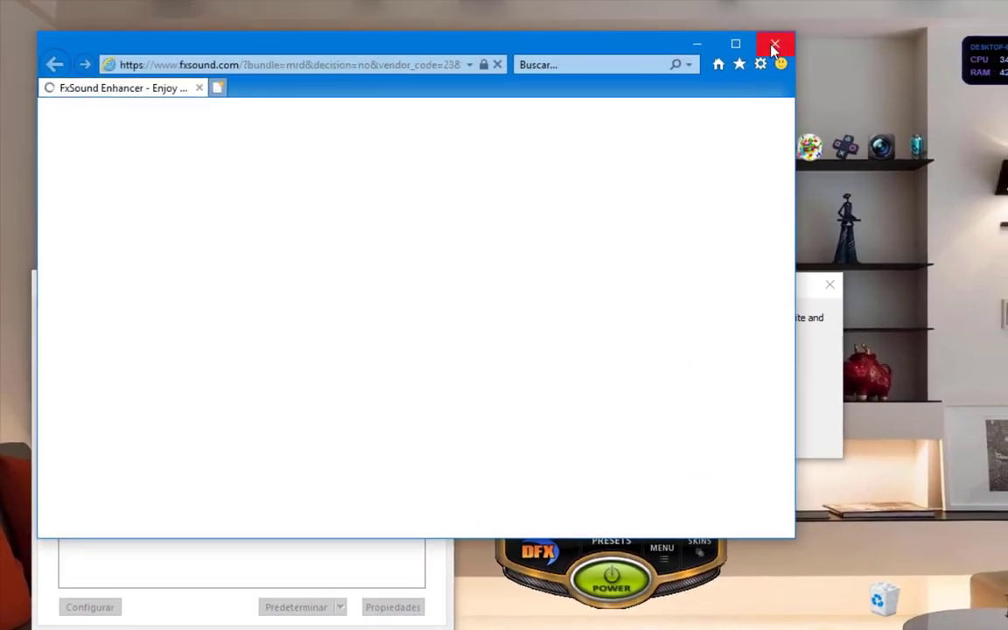
Close the FxSound web page and the DFX message, and try raising the Fidelity slider past 5 in DFX Audio Enhancer.
left_click(774, 46)
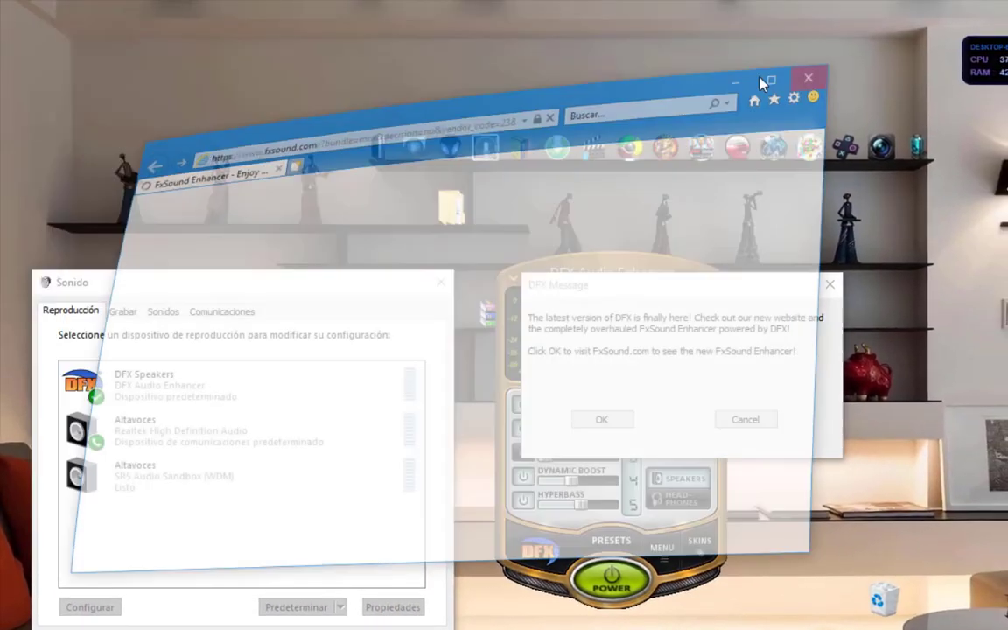
left_click(746, 420)
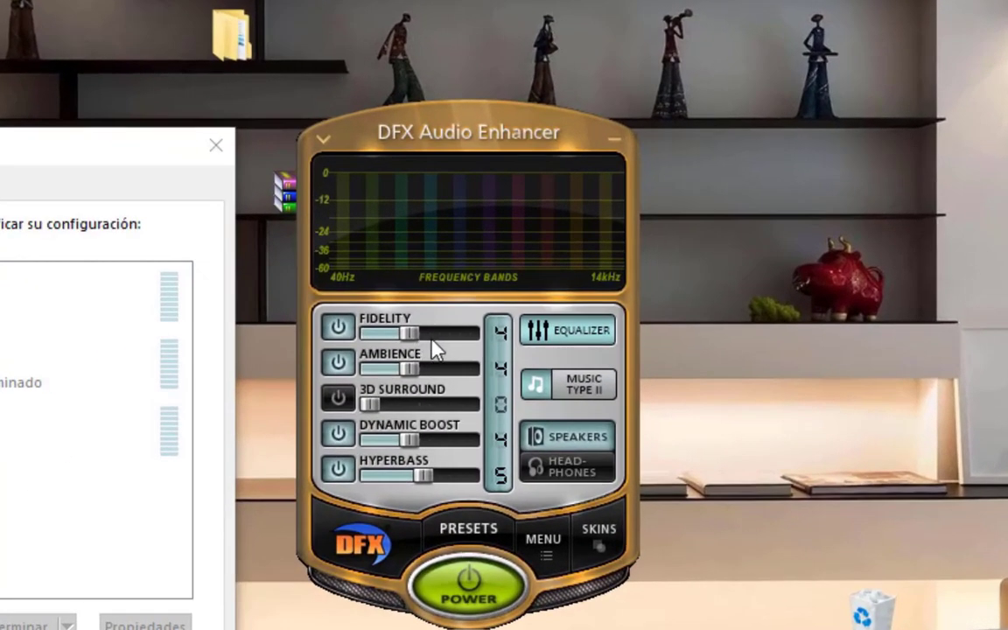
left_click_drag(410, 334, 425, 333)
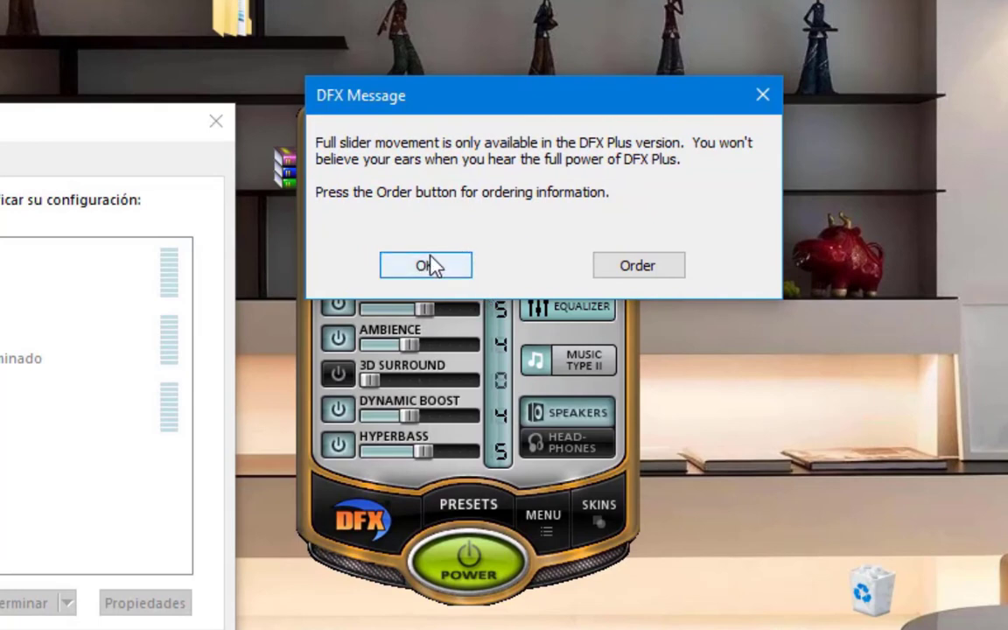
left_click(764, 96)
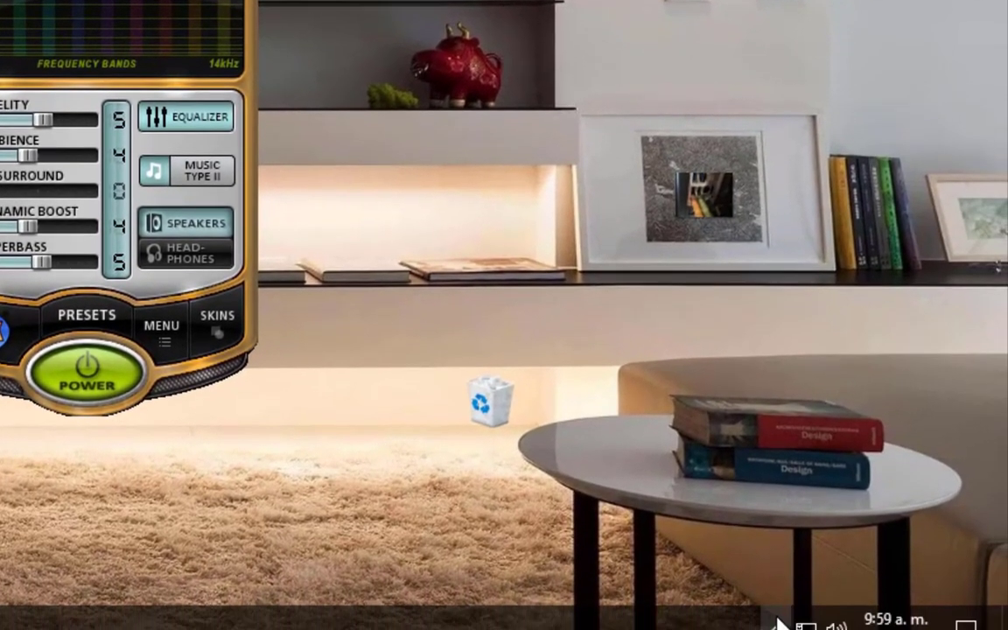
Exit the running DFX program from the system tray.
left_click(777, 624)
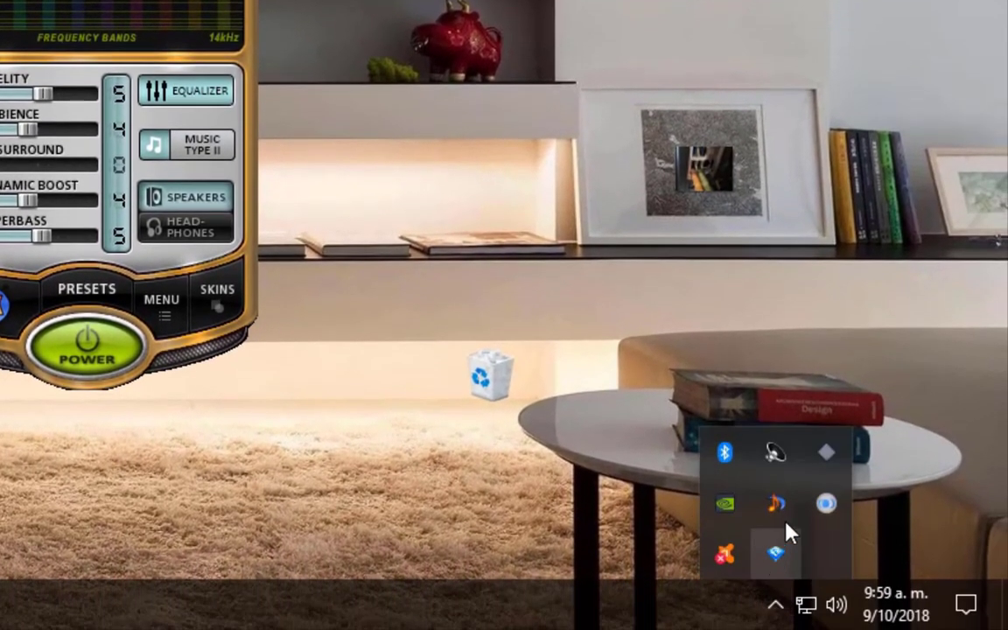
right_click(791, 532)
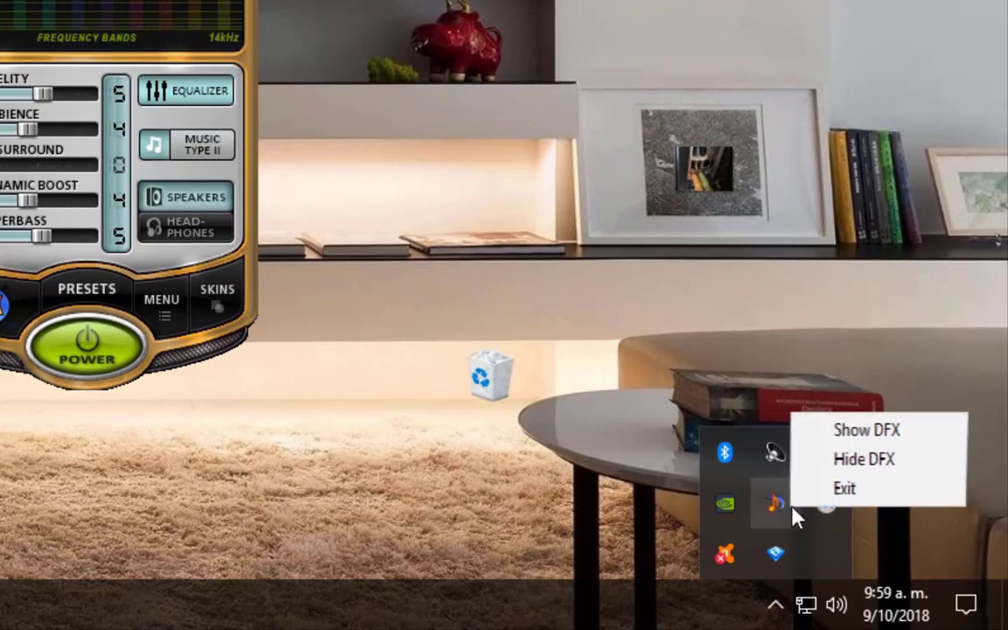
left_click(832, 489)
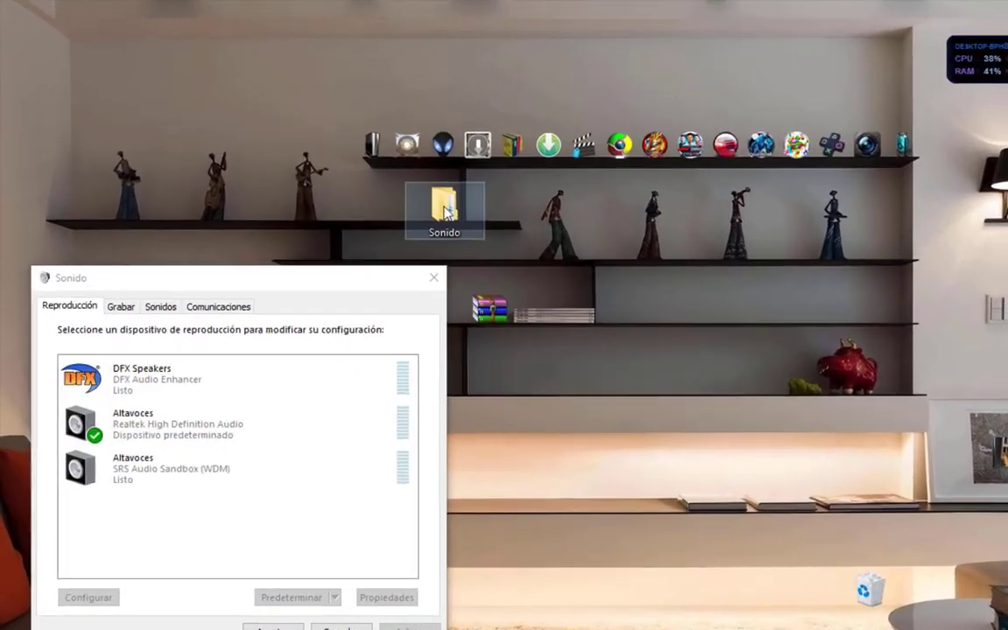
Open the DFX12.023 folder inside Sonido and run the dfx v10xx patch application as administrator.
double_click(368, 169)
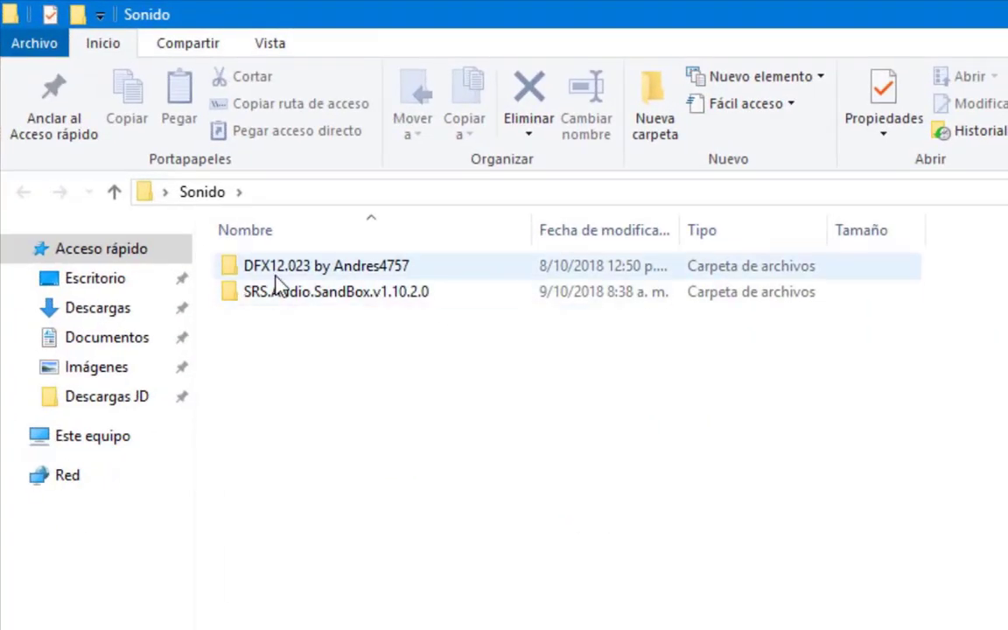
double_click(282, 272)
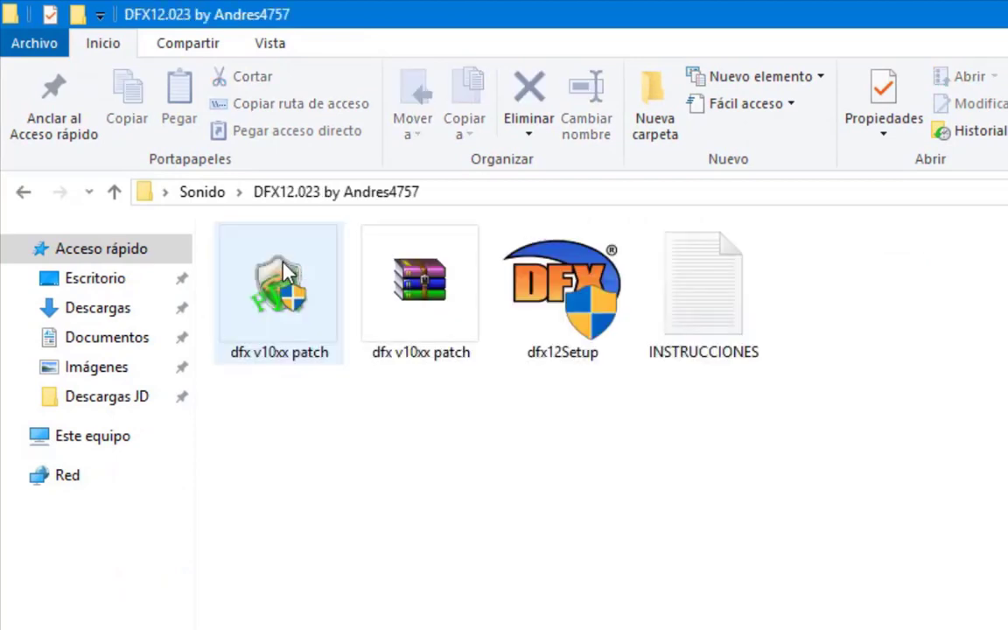
left_click(319, 320)
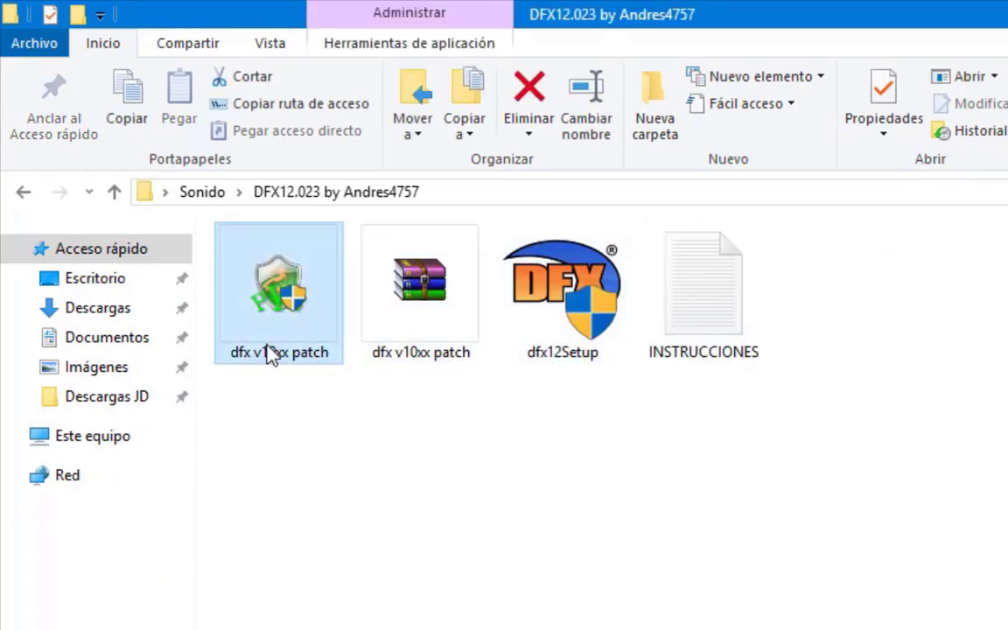
right_click(272, 300)
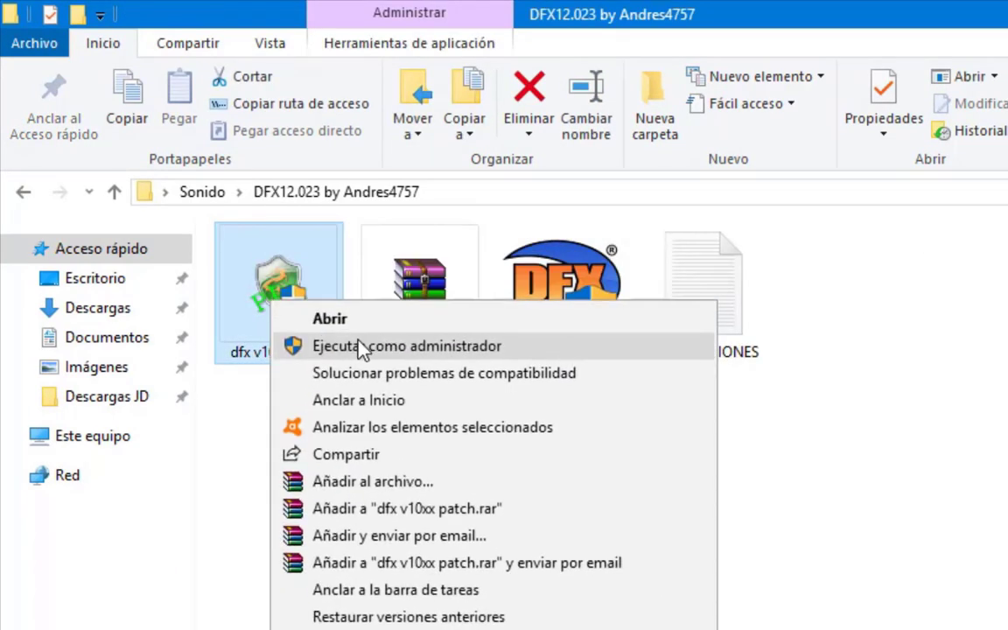
key("Return")
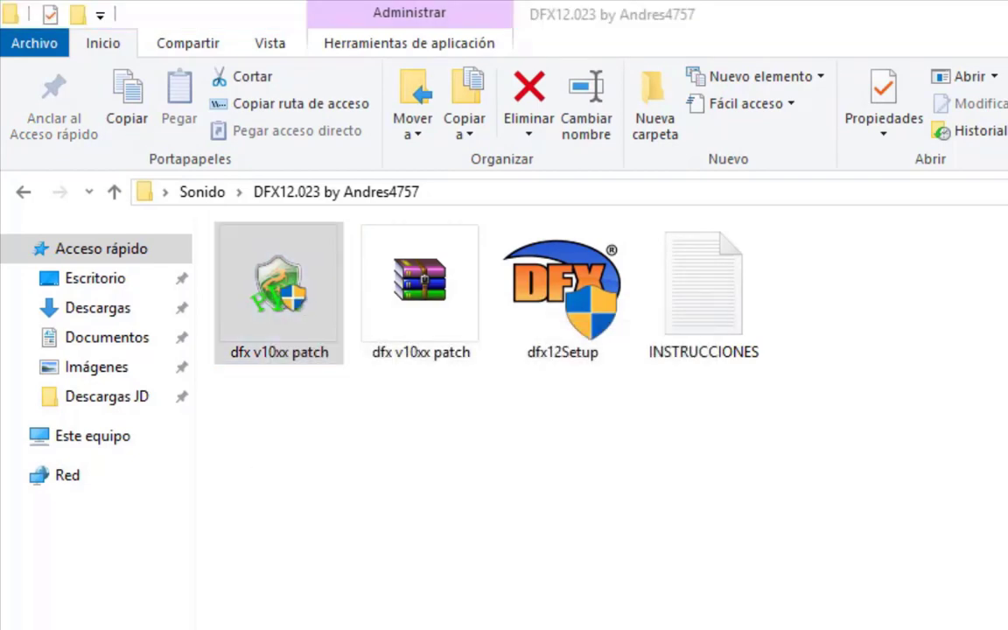
left_click(288, 352)
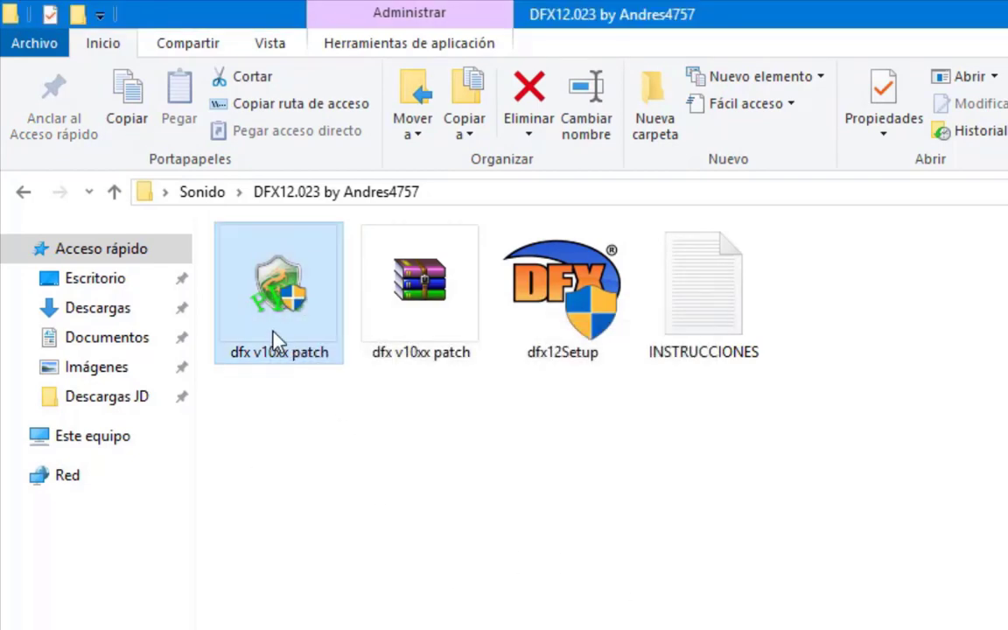
right_click(272, 334)
left_click(435, 377)
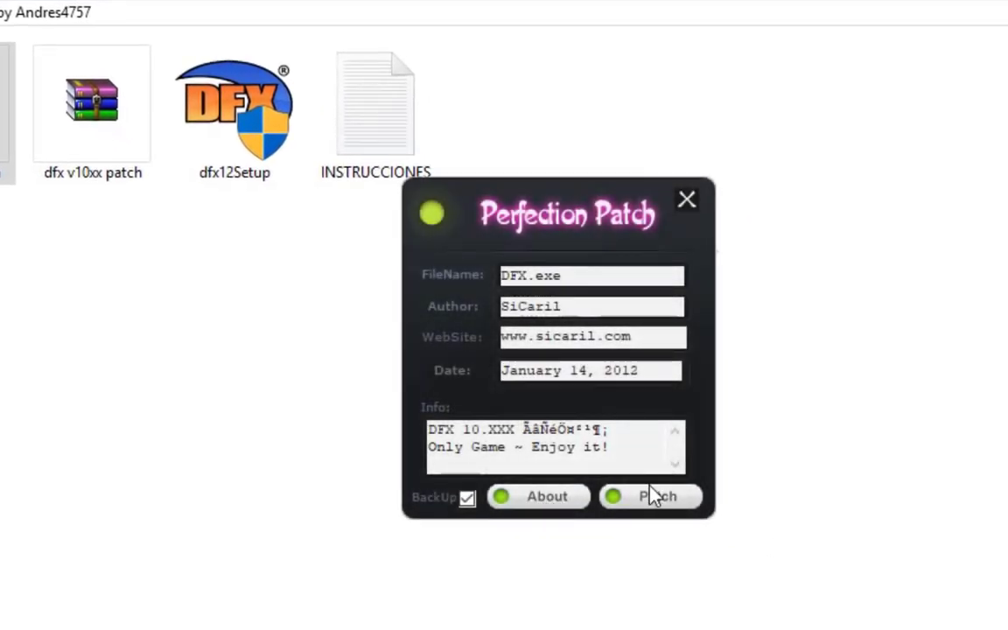
Patch the DFX application located in the DFX folder of Archivos de programa (x86) on drive C with backup enabled, and close the patcher.
left_click(671, 506)
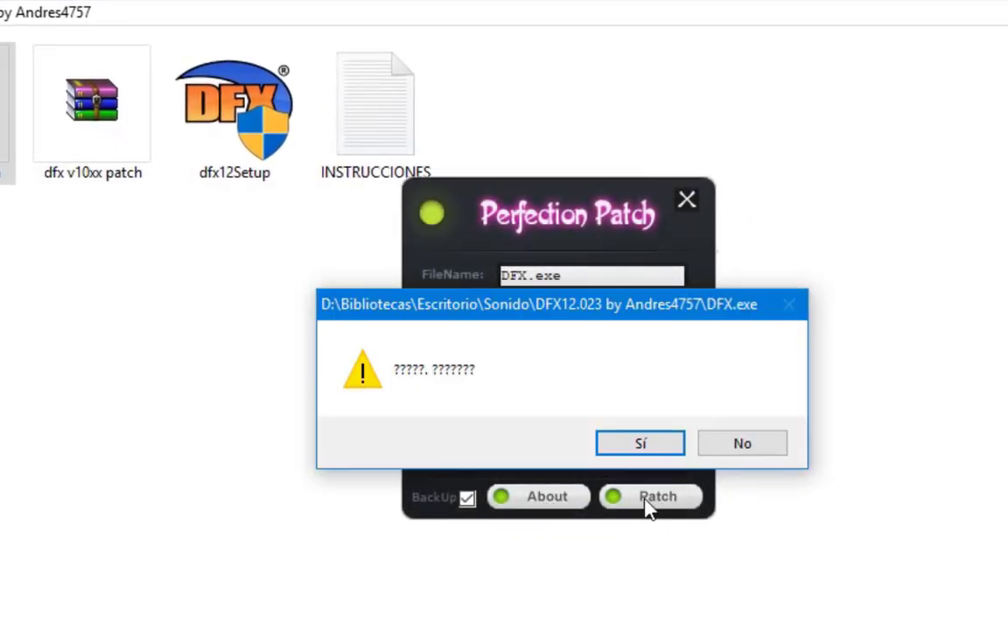
left_click(643, 444)
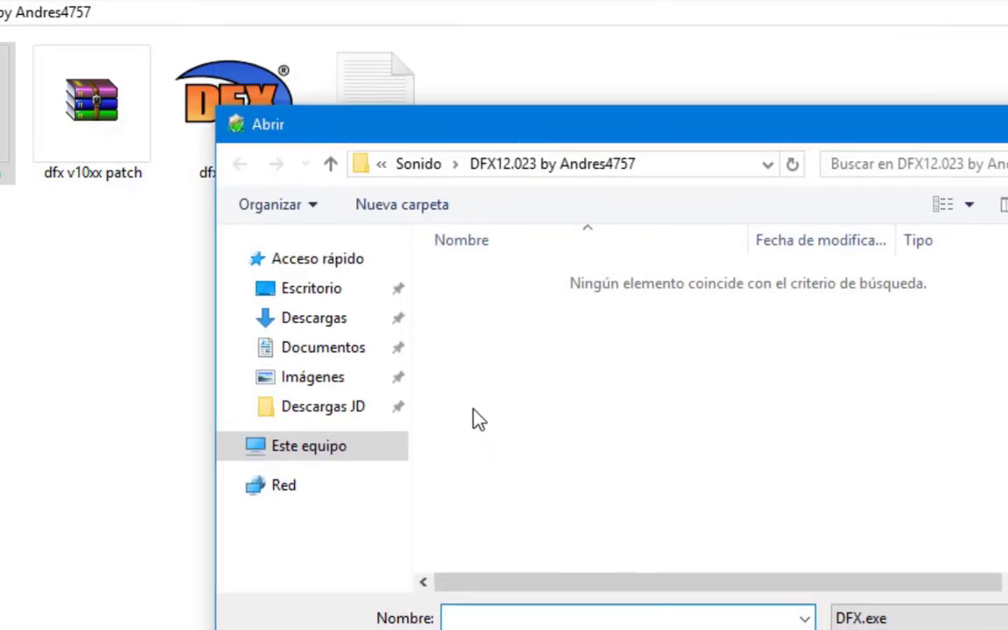
left_click(349, 451)
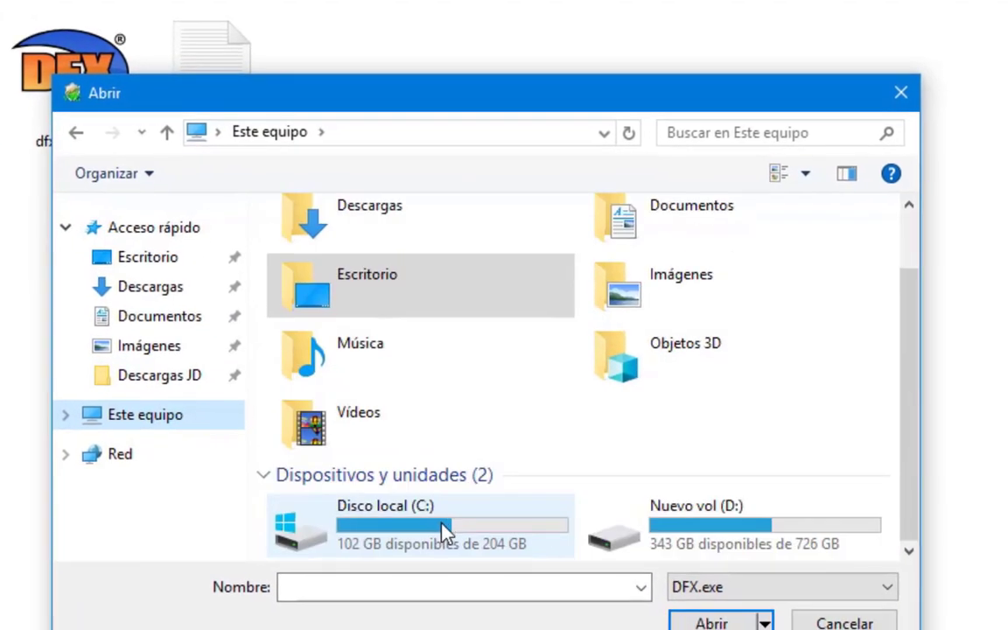
double_click(450, 516)
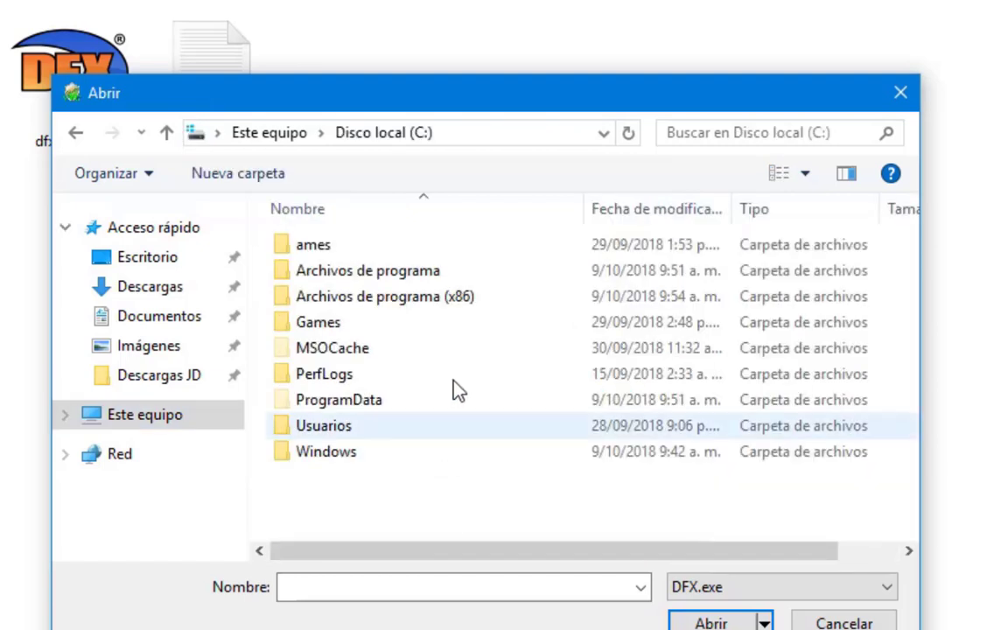
double_click(413, 299)
left_click(414, 324)
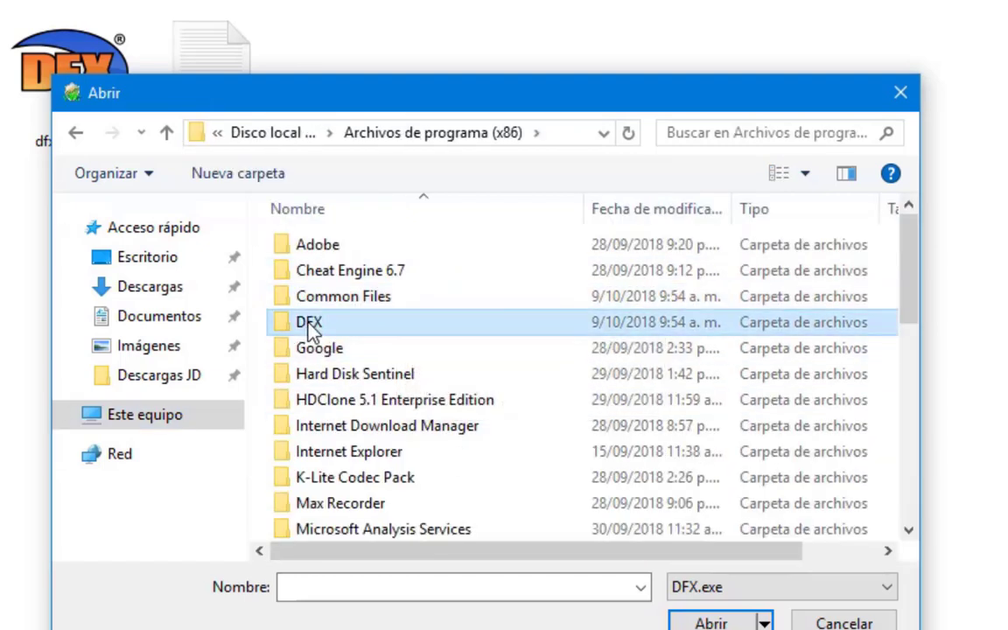
double_click(352, 326)
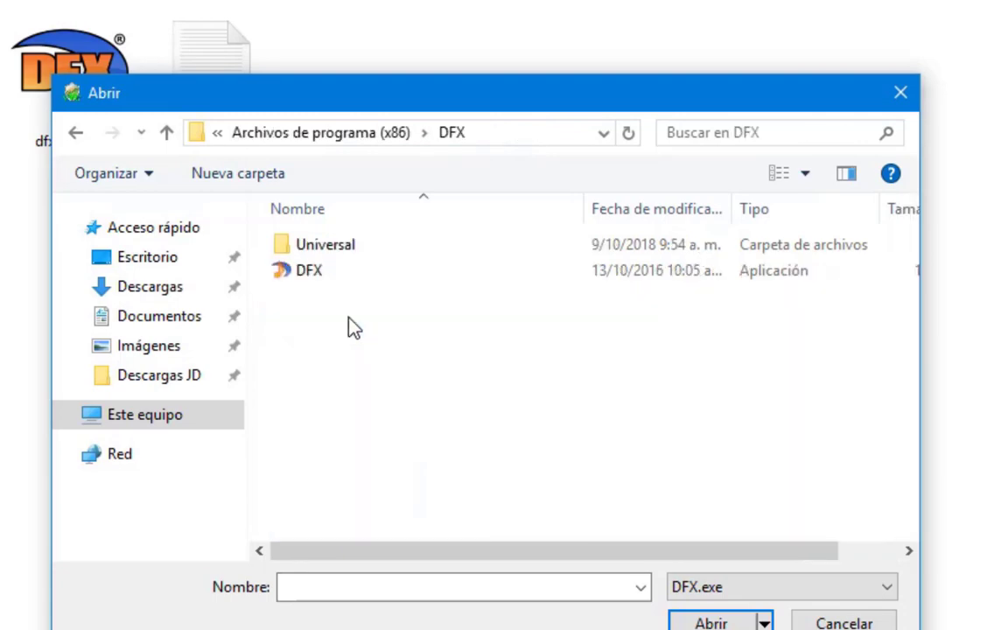
left_click(320, 276)
left_click(727, 623)
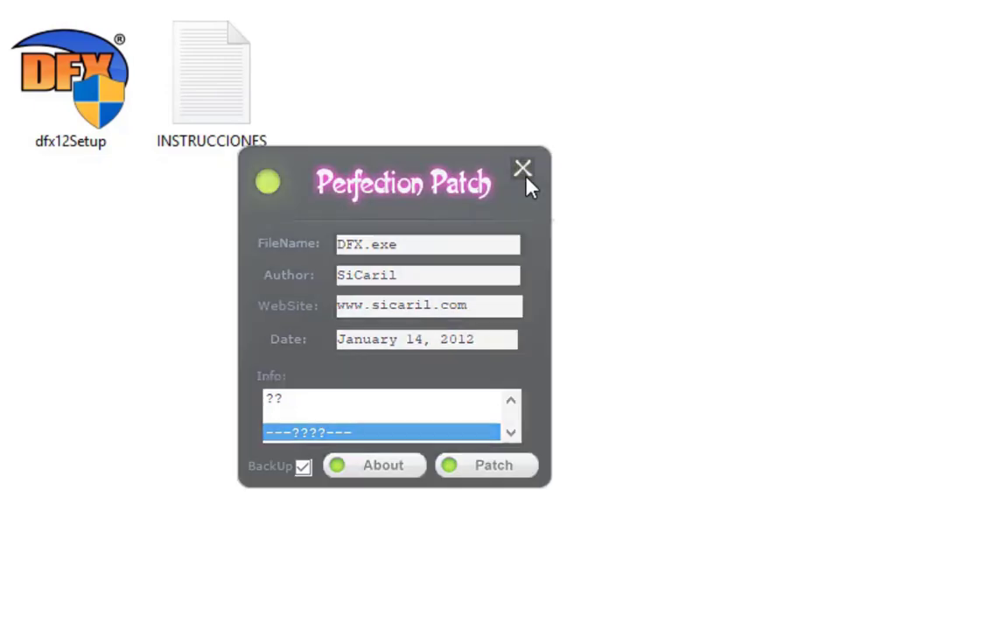
left_click(525, 178)
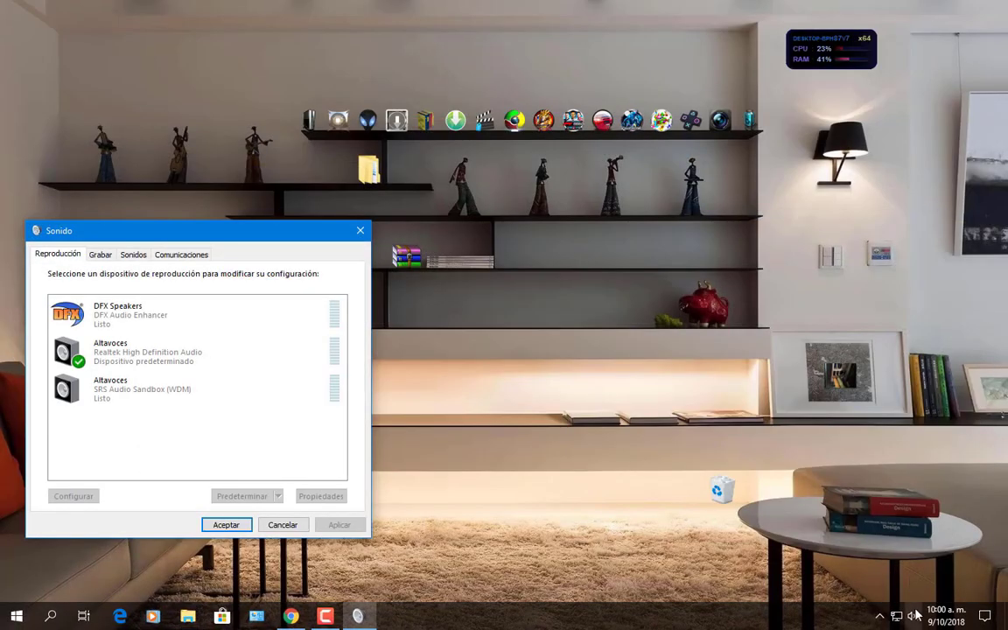
Raise the system volume of the Realtek High Definition Audio speakers.
left_click(913, 616)
scroll(851, 544, "up", 7)
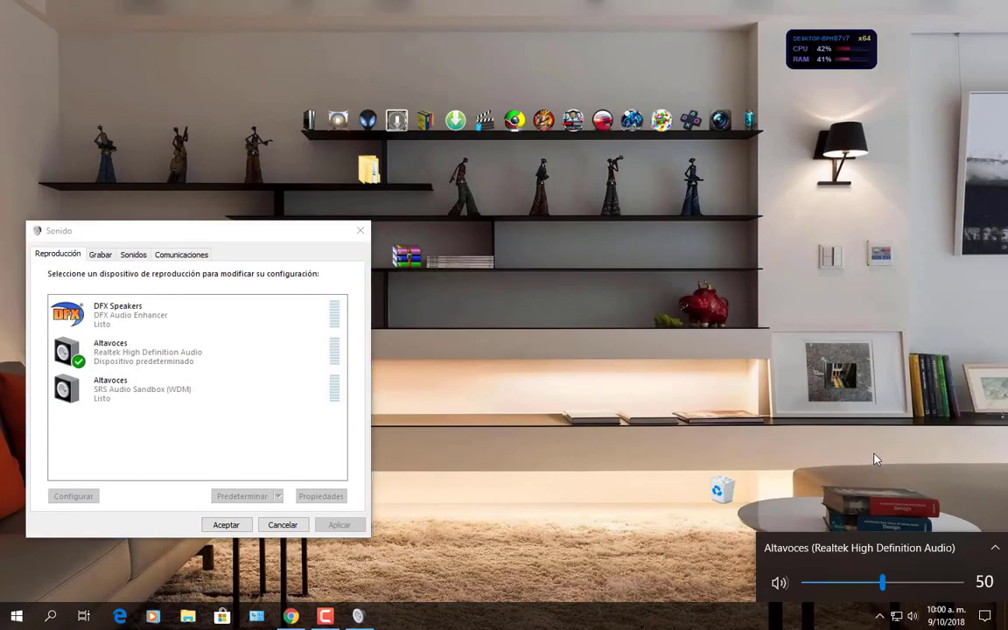
scroll(876, 459, "up", 20)
left_click(876, 459)
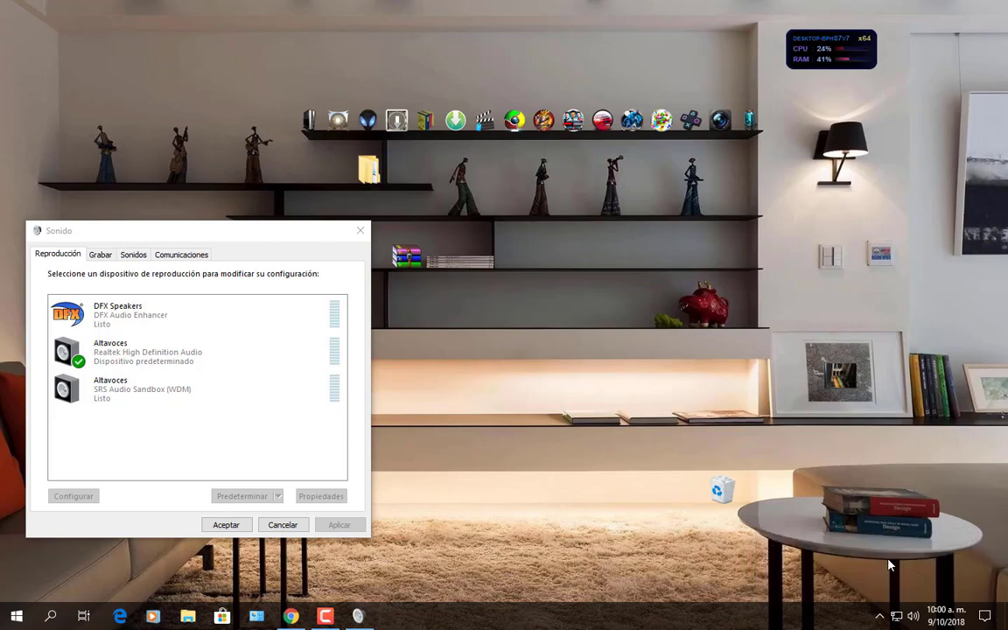
Make DFX Speakers the default playback device and launch DFX from the DFX Audio Enhancer program group.
left_click(127, 319)
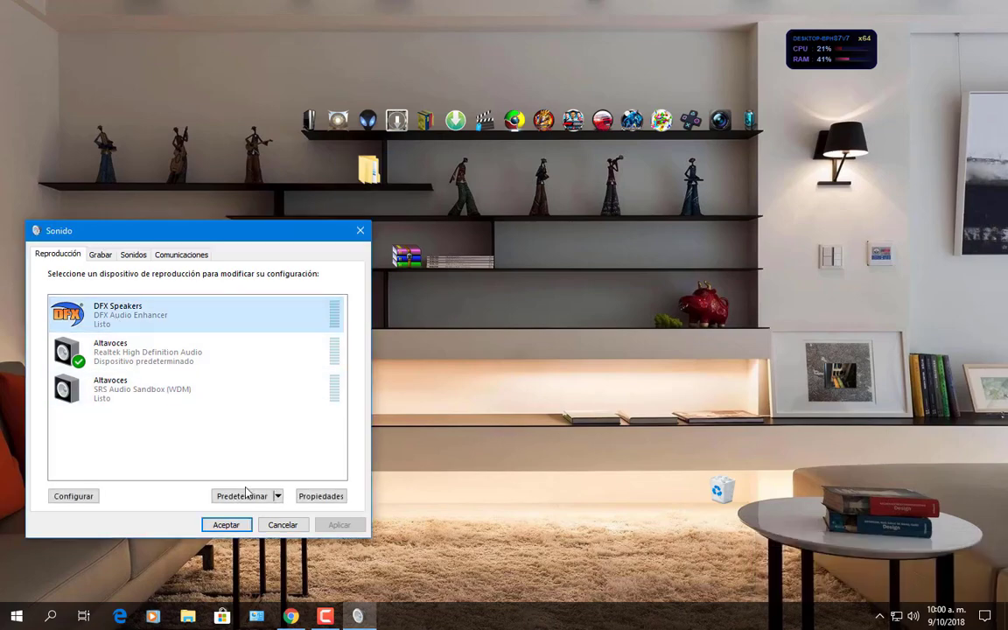
left_click(240, 496)
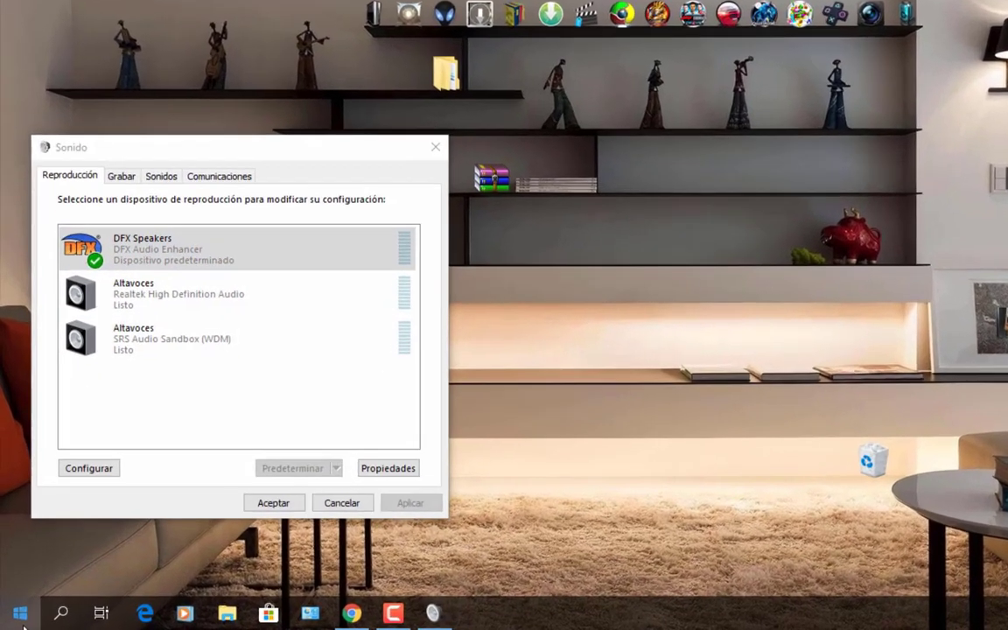
left_click(18, 618)
left_click(70, 557)
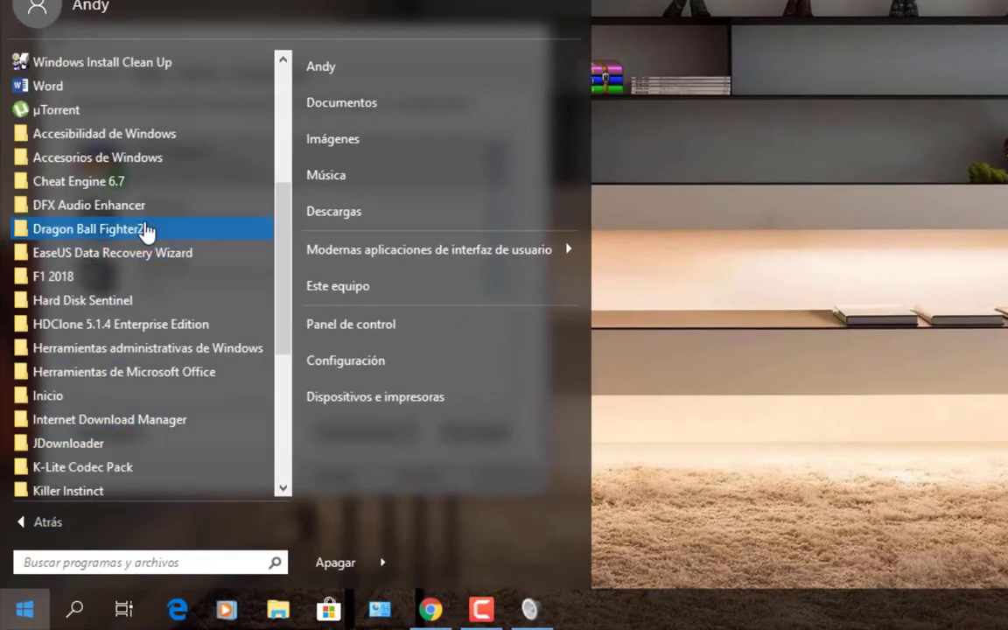
left_click(111, 205)
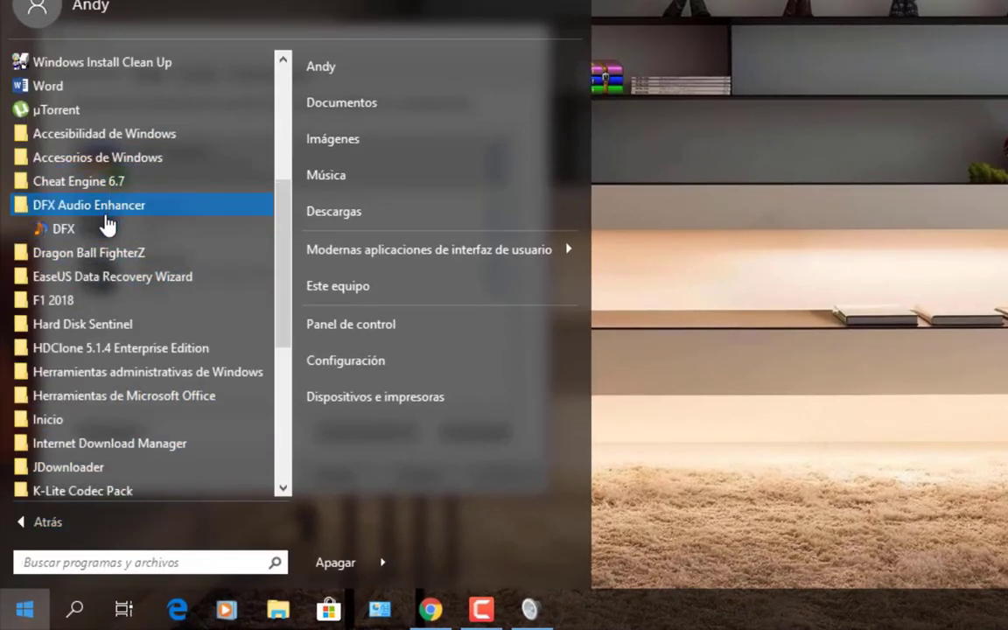
left_click(105, 227)
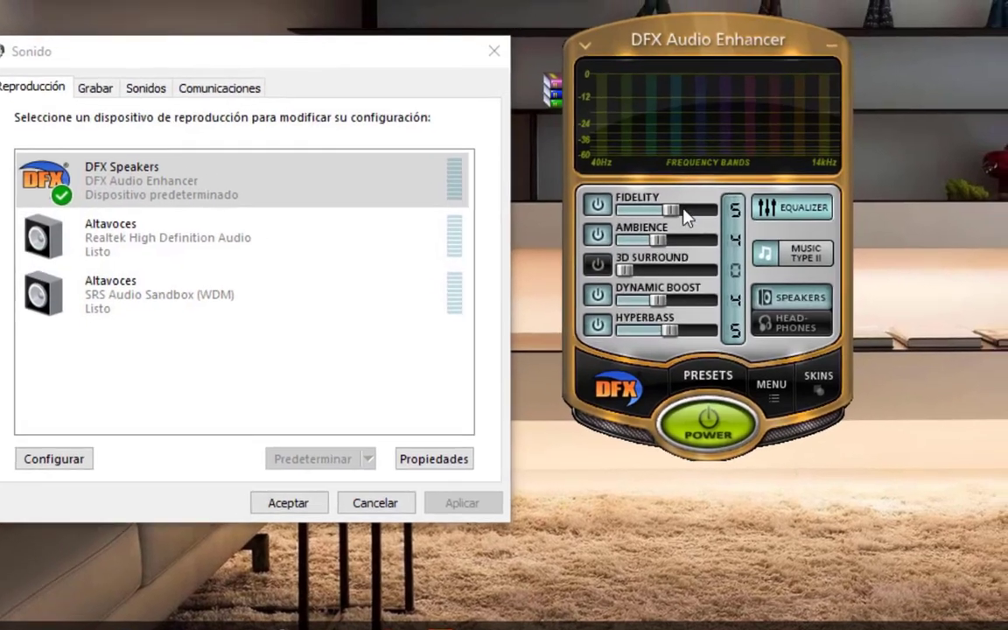
Set Fidelity to 10, Ambience to 0, Dynamic Boost to 3 and Hyperbass to 6, dismissing the email updates request without an address.
left_click_drag(703, 192, 751, 203)
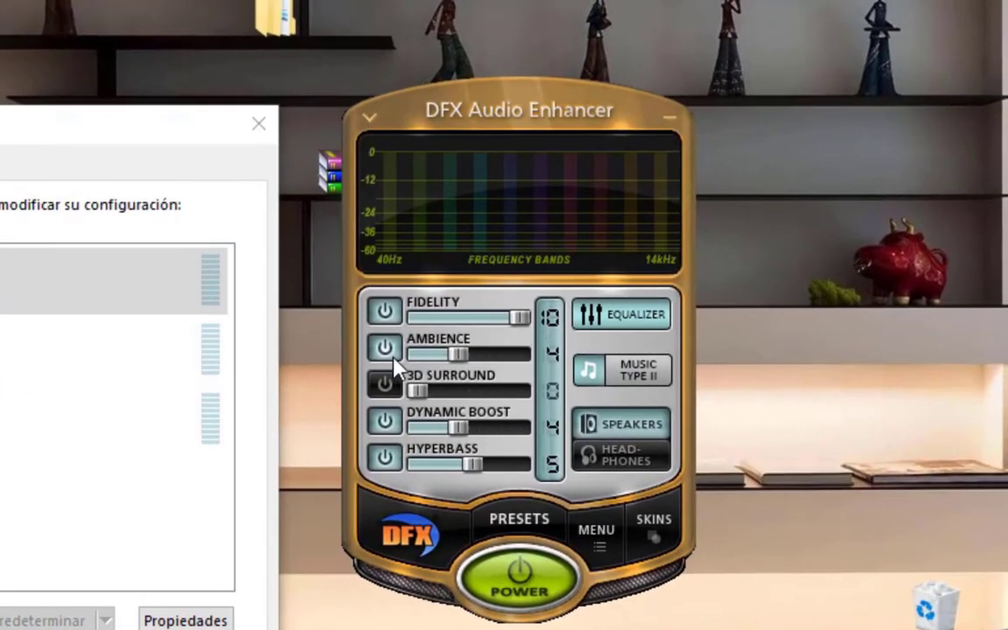
left_click_drag(567, 143, 760, 149)
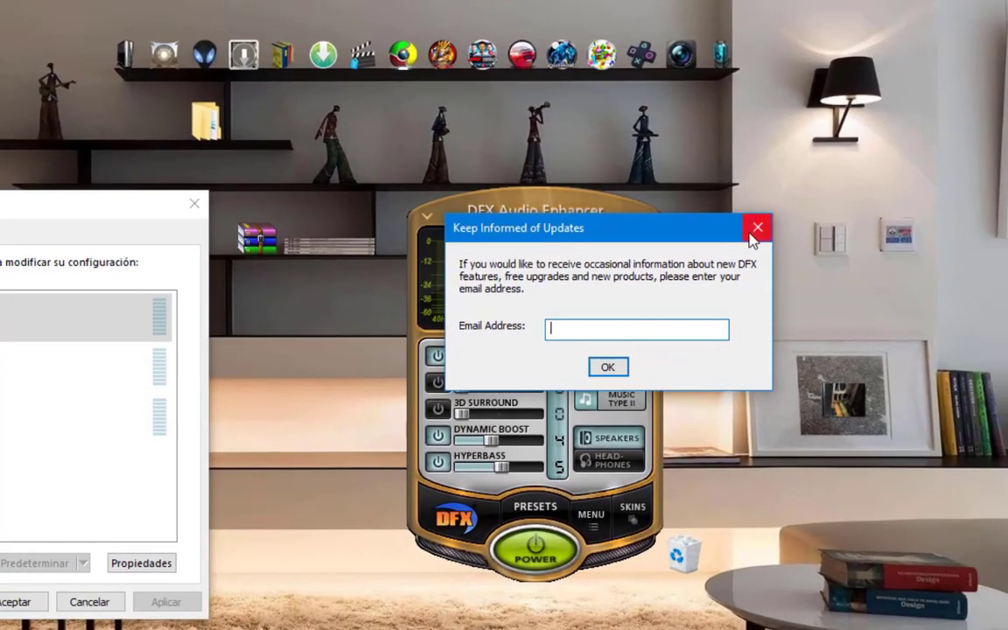
left_click(757, 229)
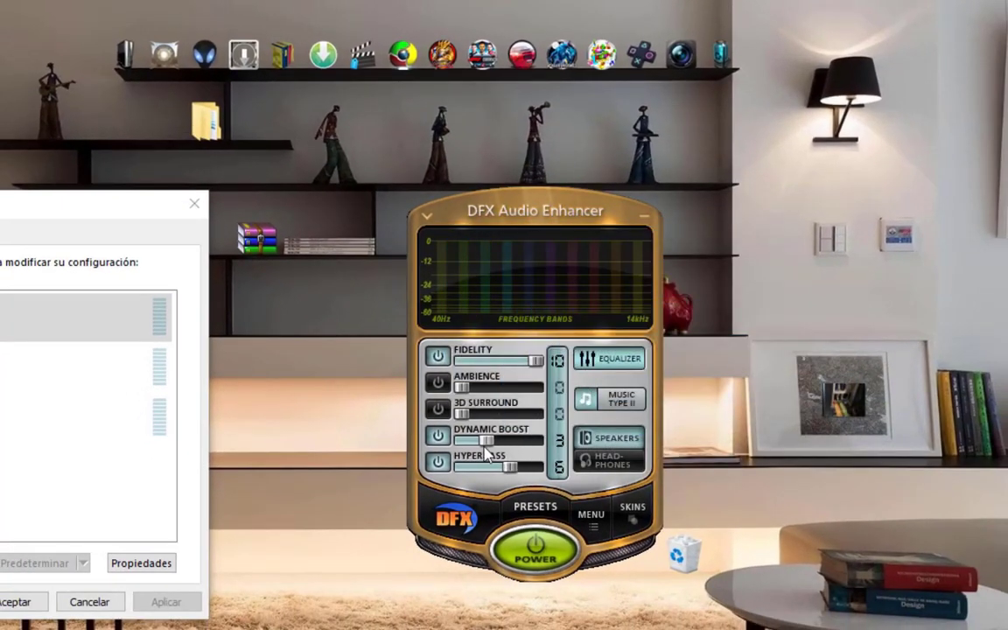
View the DFX Equalizer bands, close the equalizer and minimize DFX to the system tray.
left_click(610, 358)
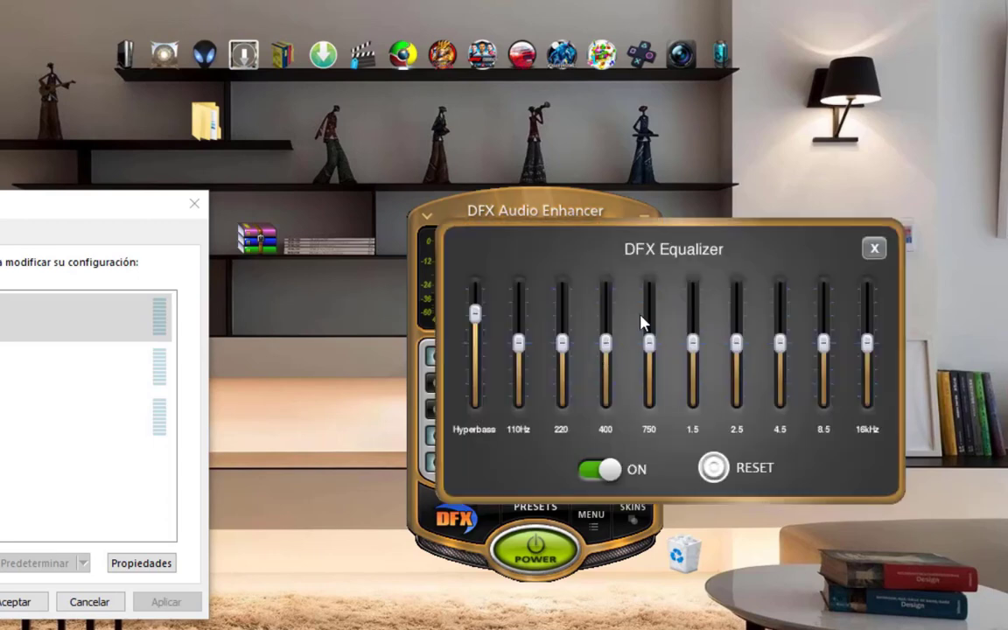
left_click(873, 251)
left_click(646, 213)
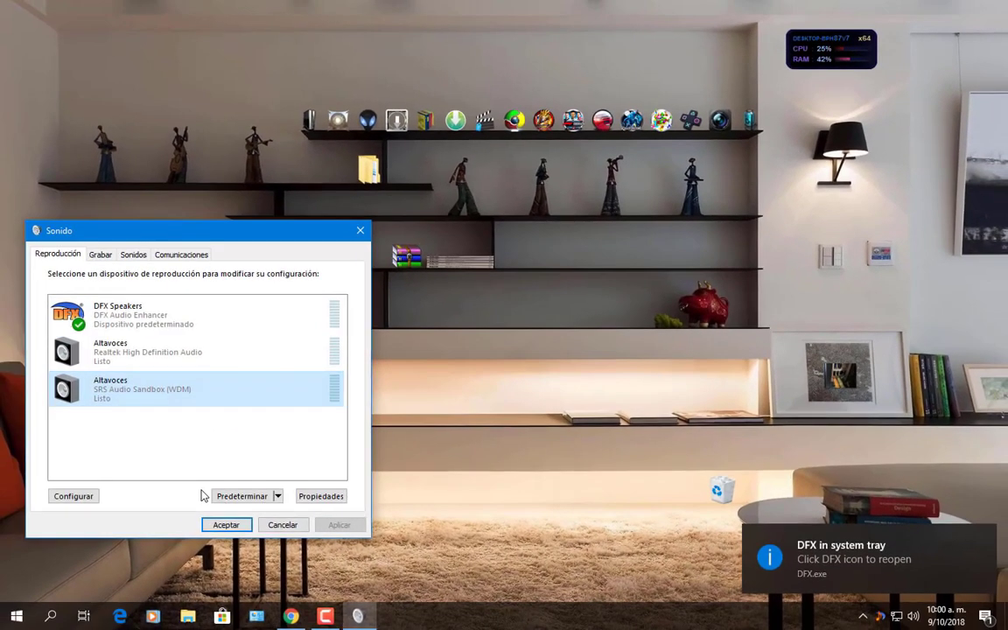
Make the SRS Audio Sandbox (WDM) speakers the default communications device and accept DFX's offer to switch playback to them.
left_click(225, 496)
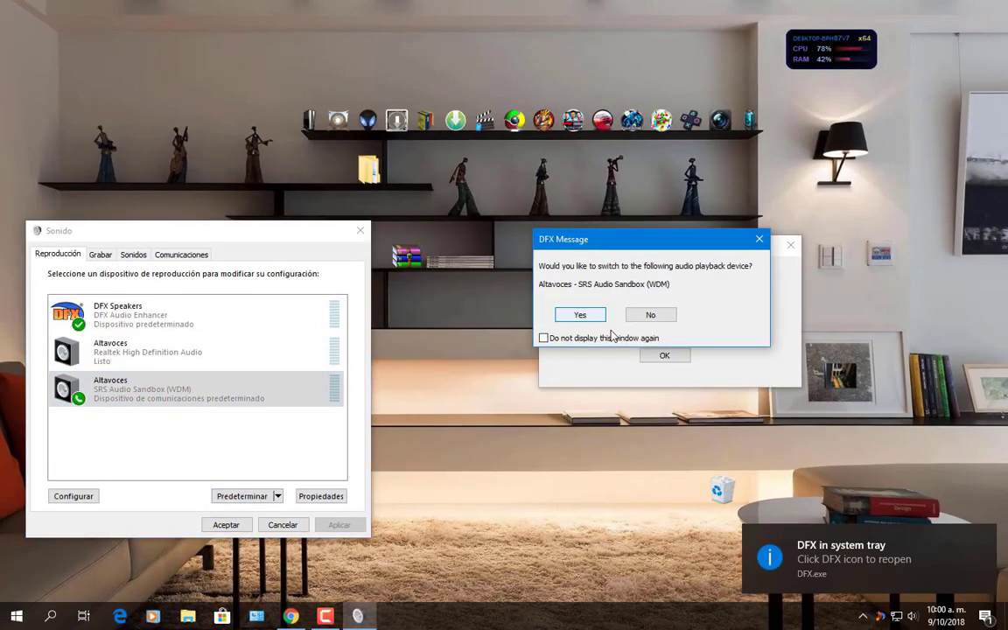
left_click(595, 317)
left_click(665, 355)
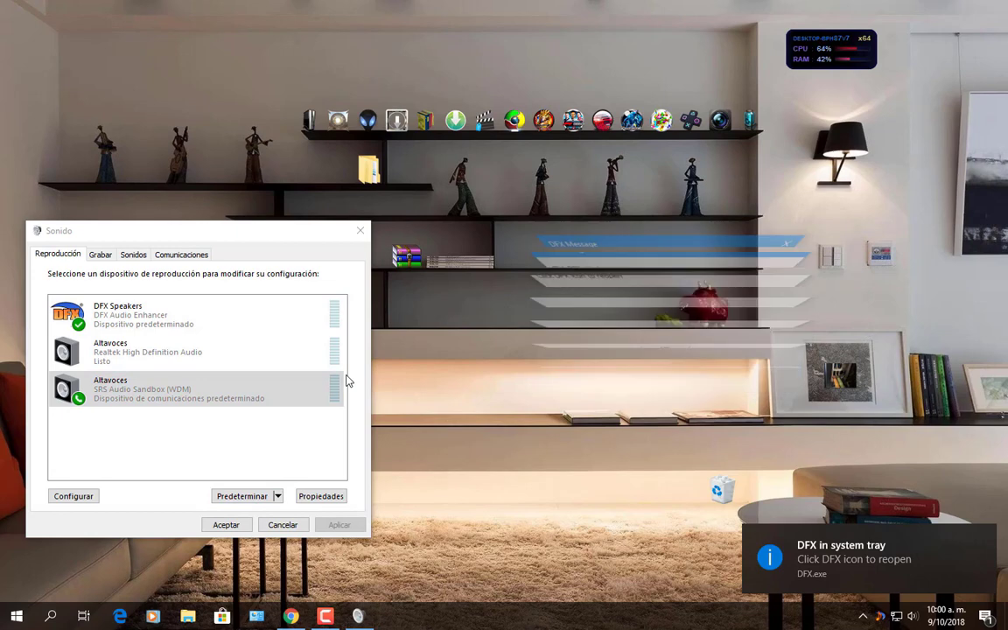
Disable the Realtek High Definition Audio speakers in the playback device list.
right_click(182, 351)
left_click(236, 387)
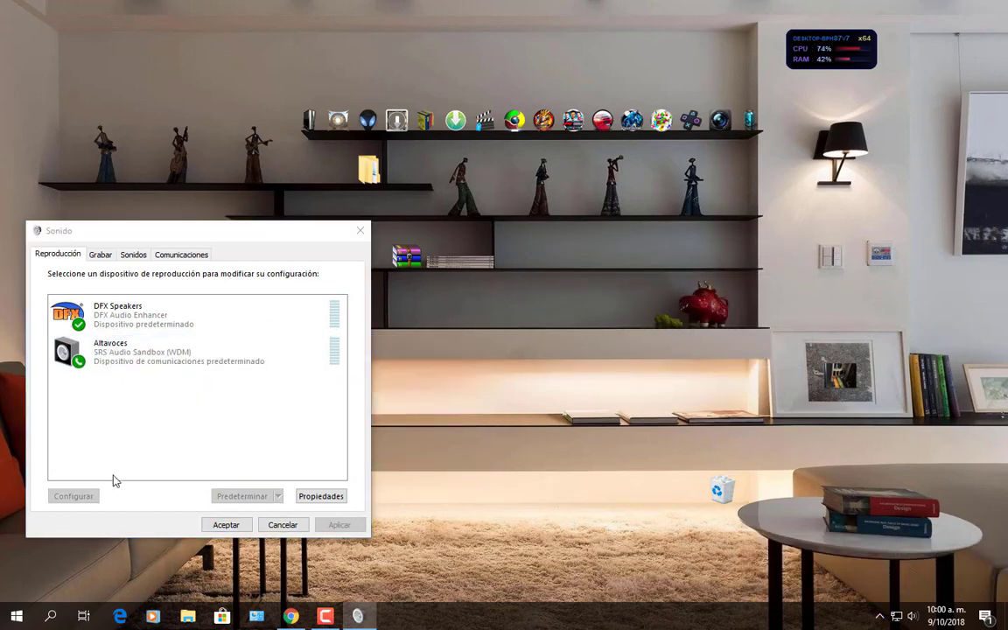
mouse_move(236, 233)
left_mouse_down()
mouse_move(214, 218)
mouse_move(241, 226)
left_mouse_up()
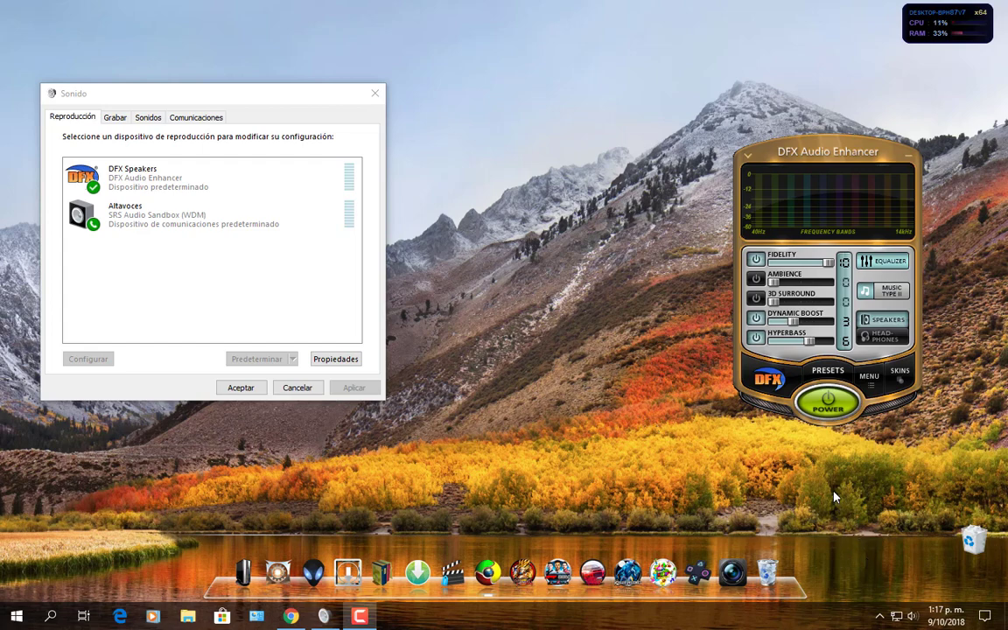
Play the YouTube video "Alan Walker - Fade [NCS Release]" in Chrome and adjust the DFX Speakers volume to 15.
mouse_move(291, 616)
left_click(294, 447)
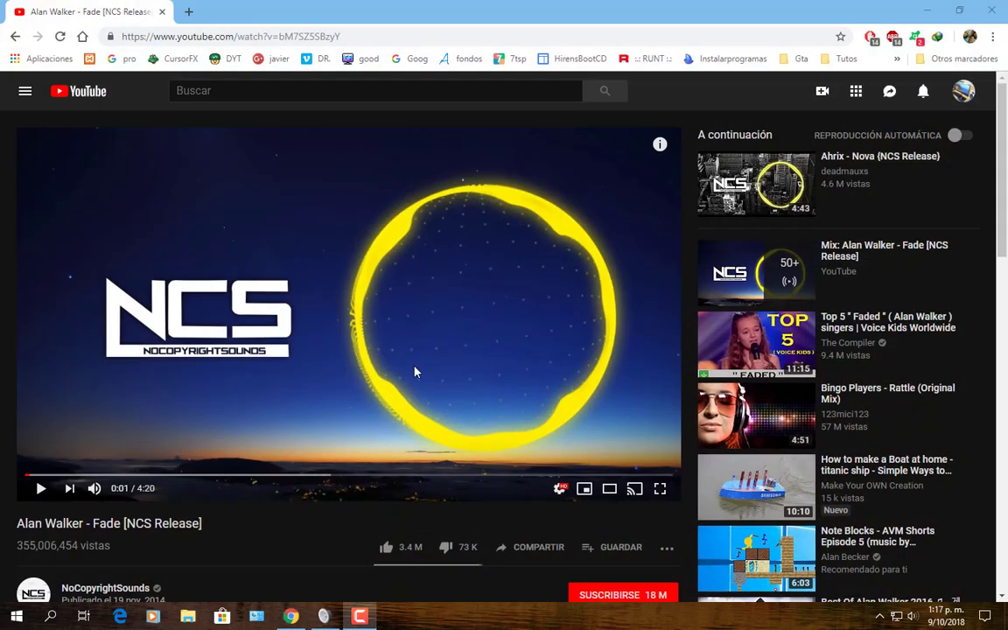
left_click(415, 372)
key("XF86AudioLowerVolume")
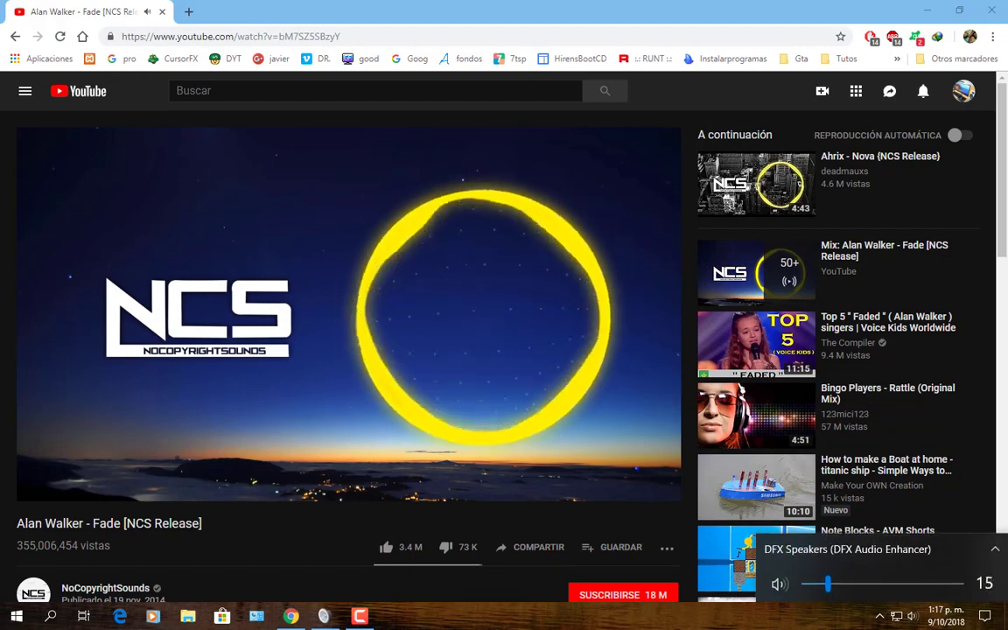
key("XF86AudioRaiseVolume")
key("XF86AudioLowerVolume")
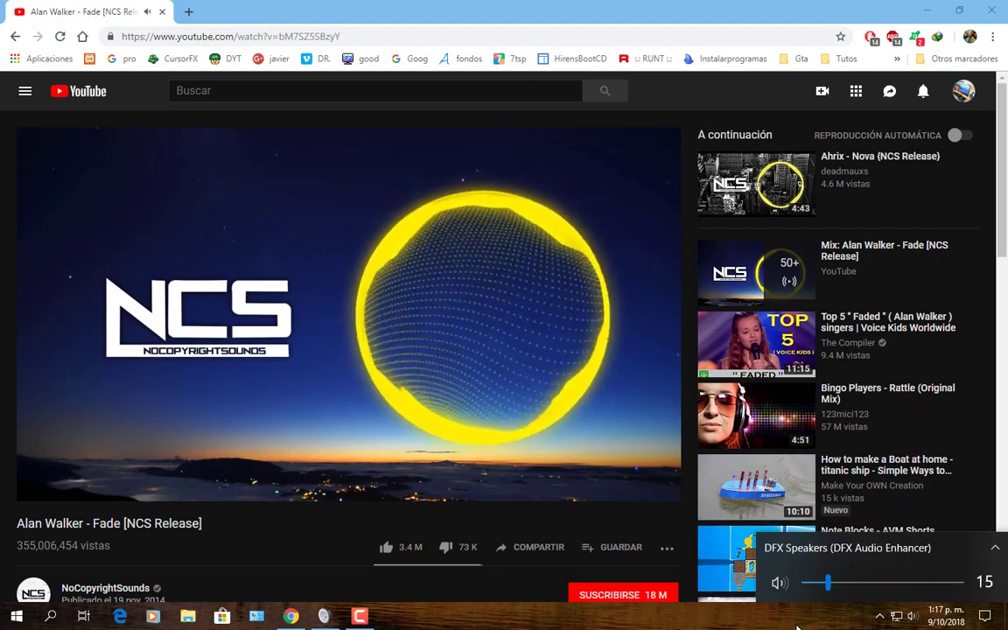
key("XF86AudioRaiseVolume")
key("XF86AudioRaiseVolume")
key("XF86AudioLowerVolume")
key("XF86AudioLowerVolume")
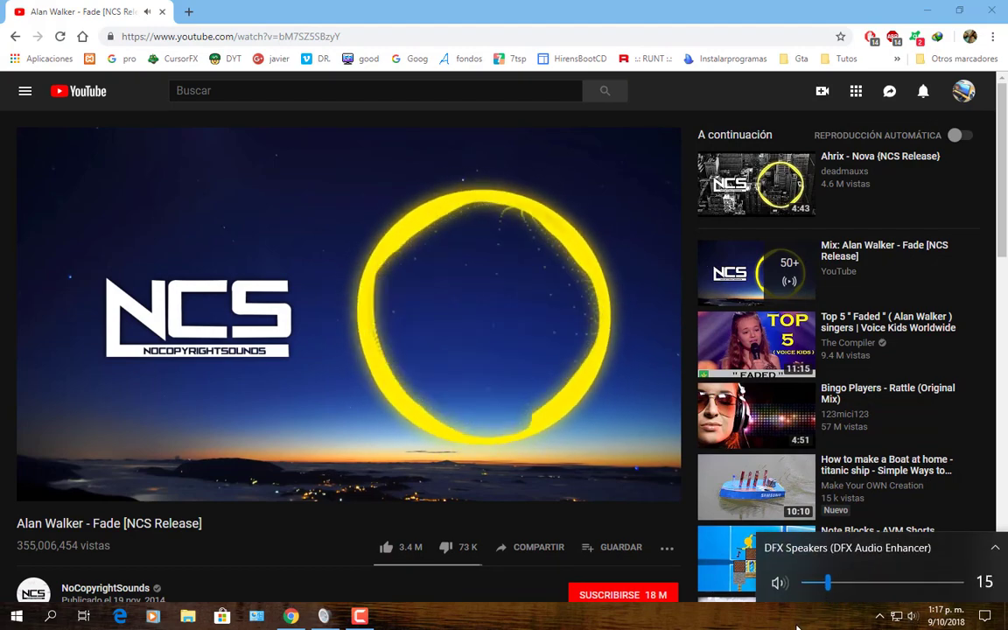
key("XF86AudioLowerVolume")
key("XF86AudioLowerVolume")
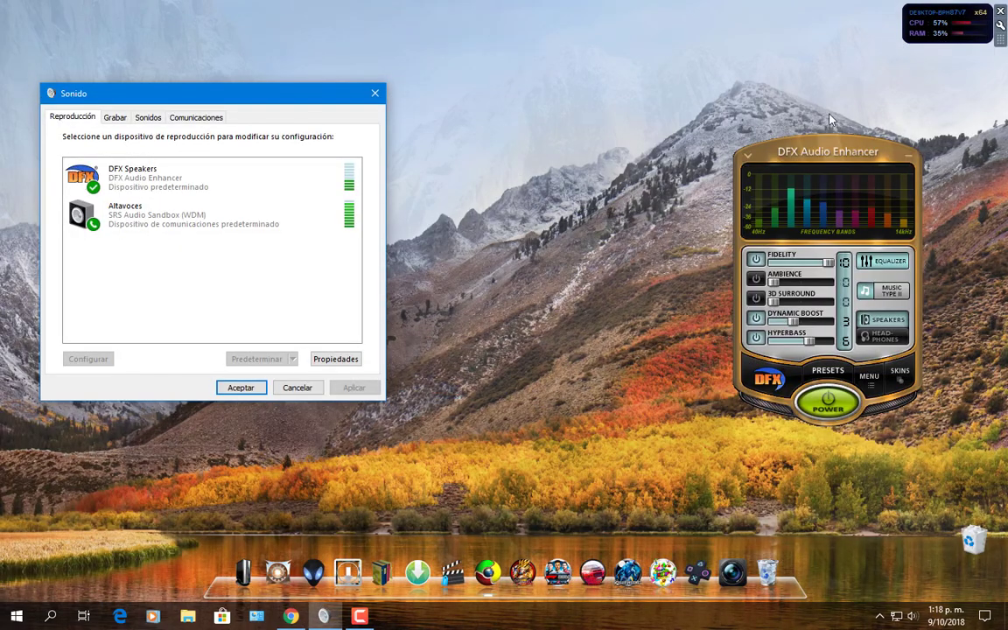
Move the DFX window closer to the Sound dialog and switch DFX off and back on to compare the sound.
left_click_drag(836, 302, 690, 261)
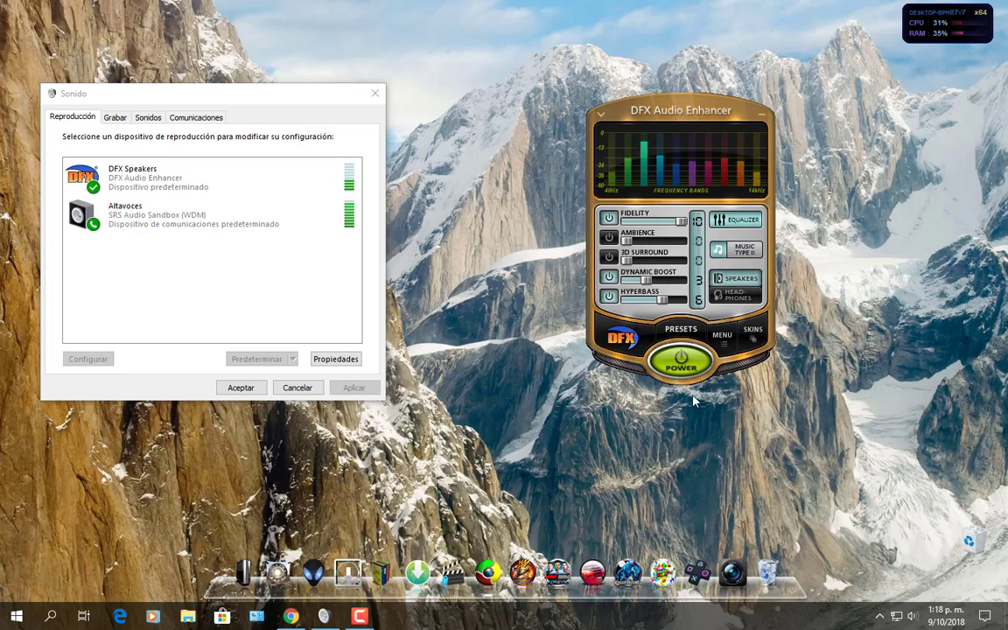
left_click(658, 359)
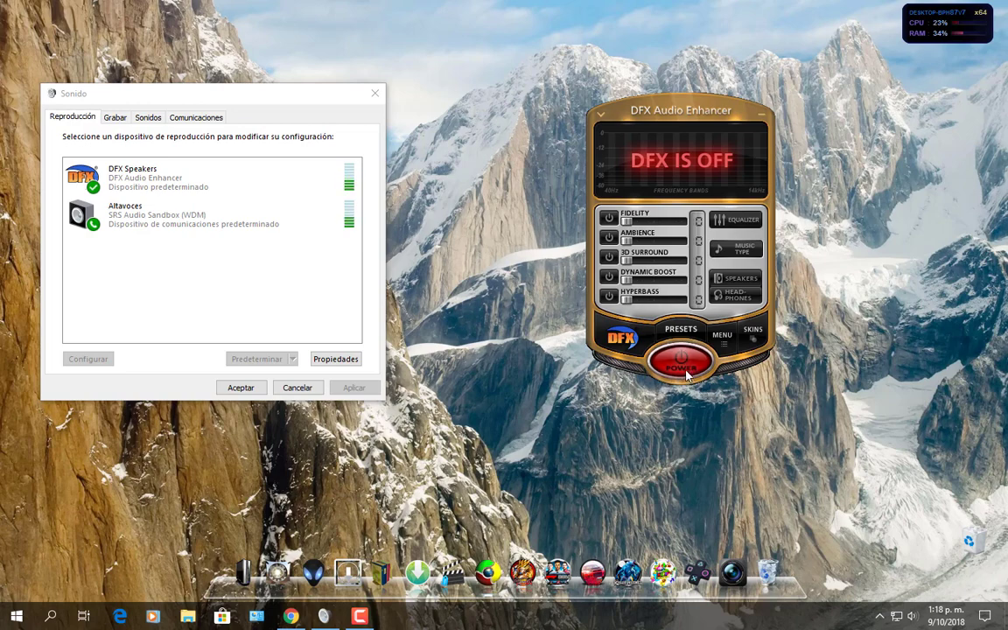
left_click(686, 371)
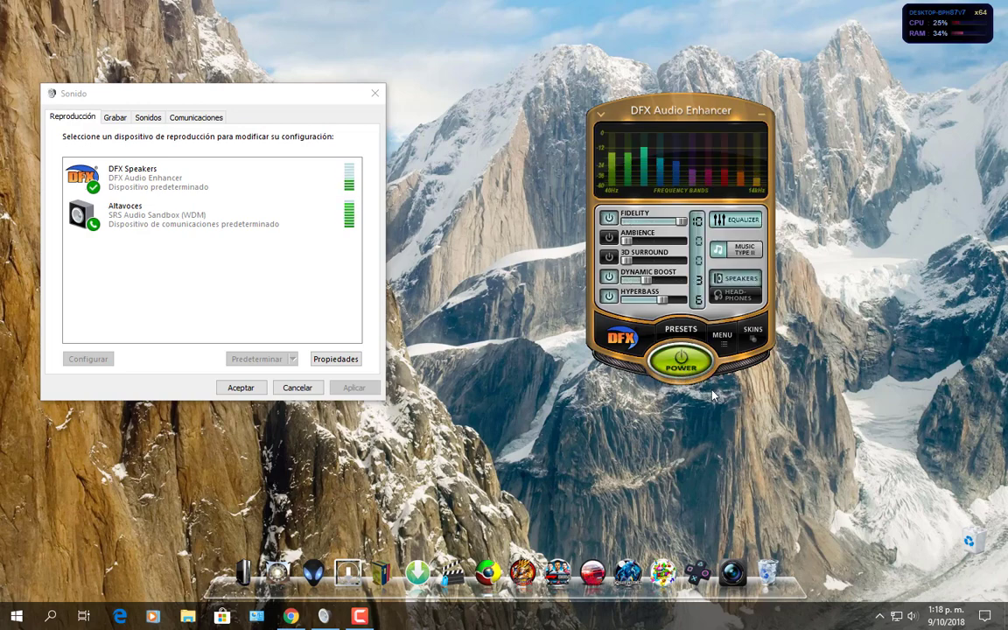
Open the SRS Audio Sandbox control panel from the system tray and move its window lower on the desktop.
left_click(880, 616)
left_click(881, 586)
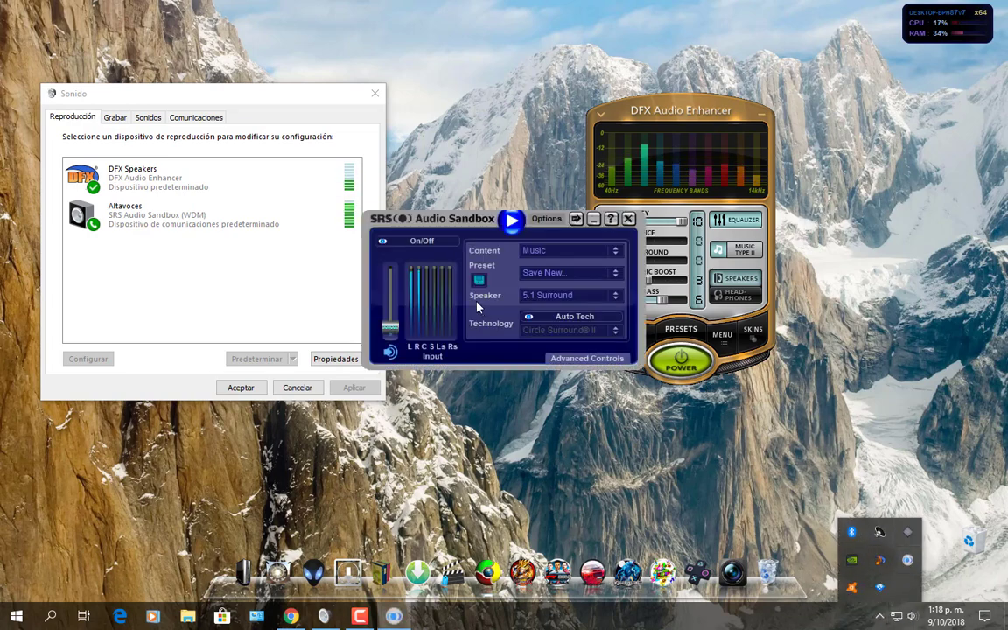
left_click_drag(457, 232, 432, 312)
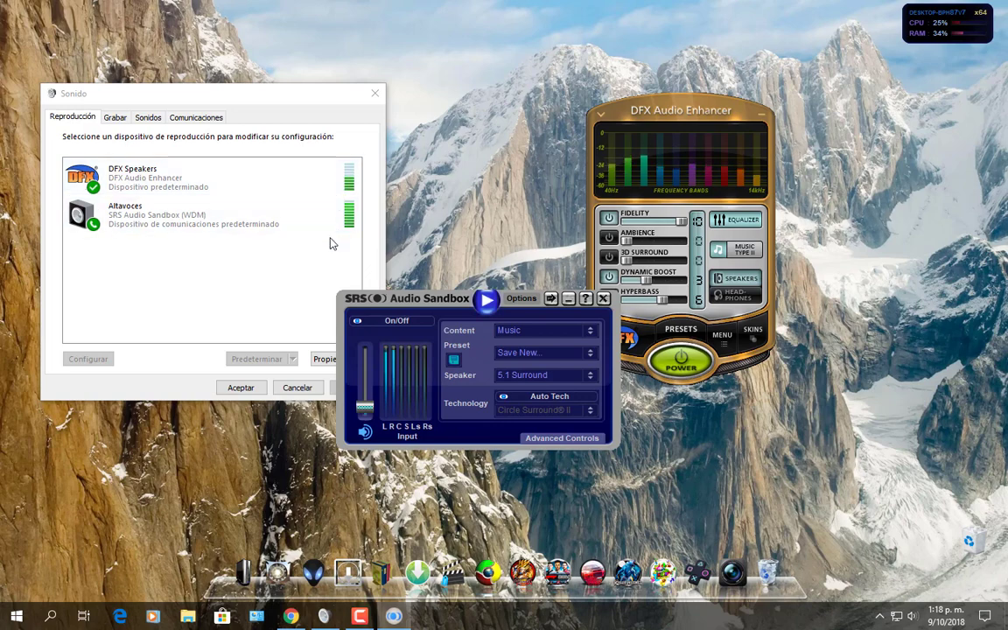
Check the audio channel configuration of the SRS Audio Sandbox speakers and cancel the speaker setup without changes.
left_click(129, 210)
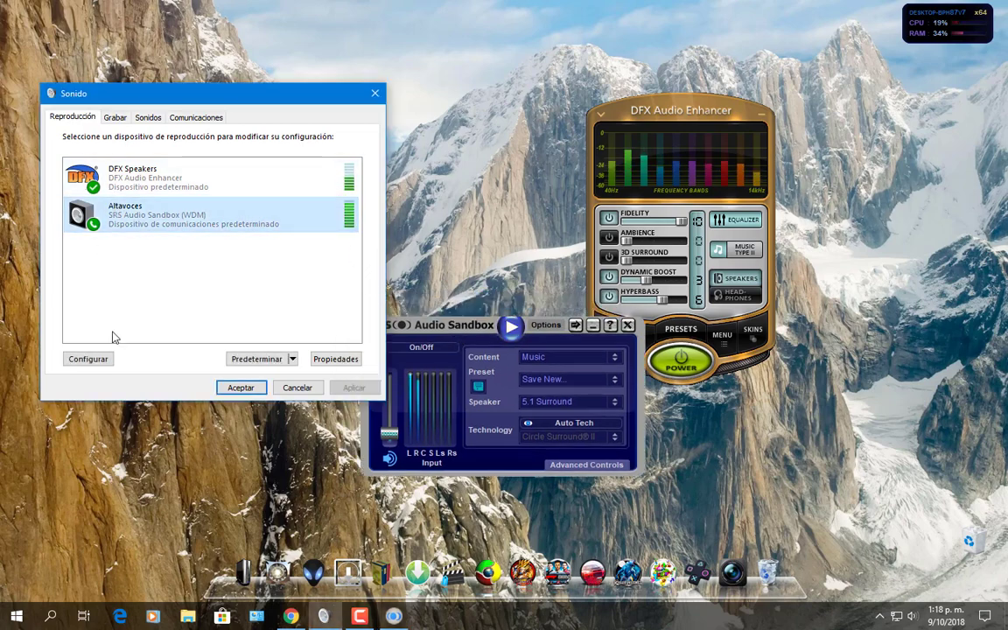
left_click(86, 358)
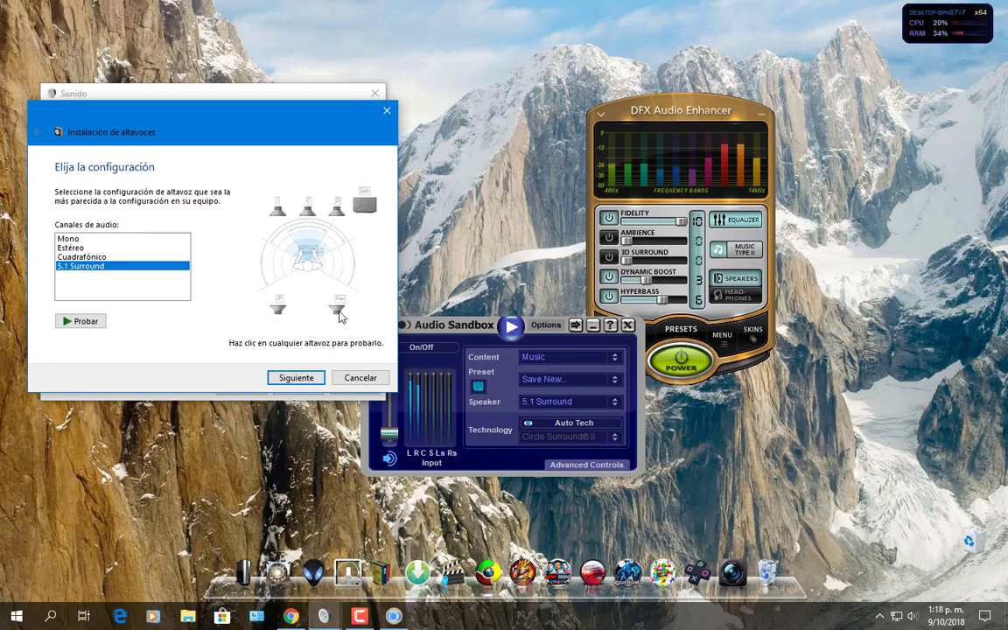
left_click(357, 377)
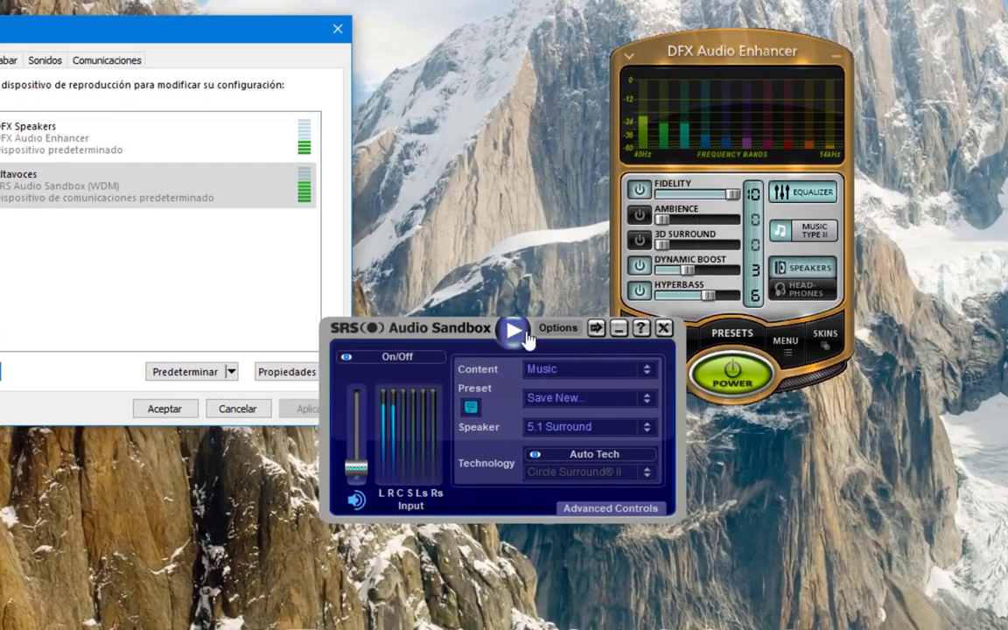
Expand the SRS Audio Sandbox window to view its output meters, and return it to the smaller size.
left_click_drag(528, 337, 492, 259)
left_click(561, 252)
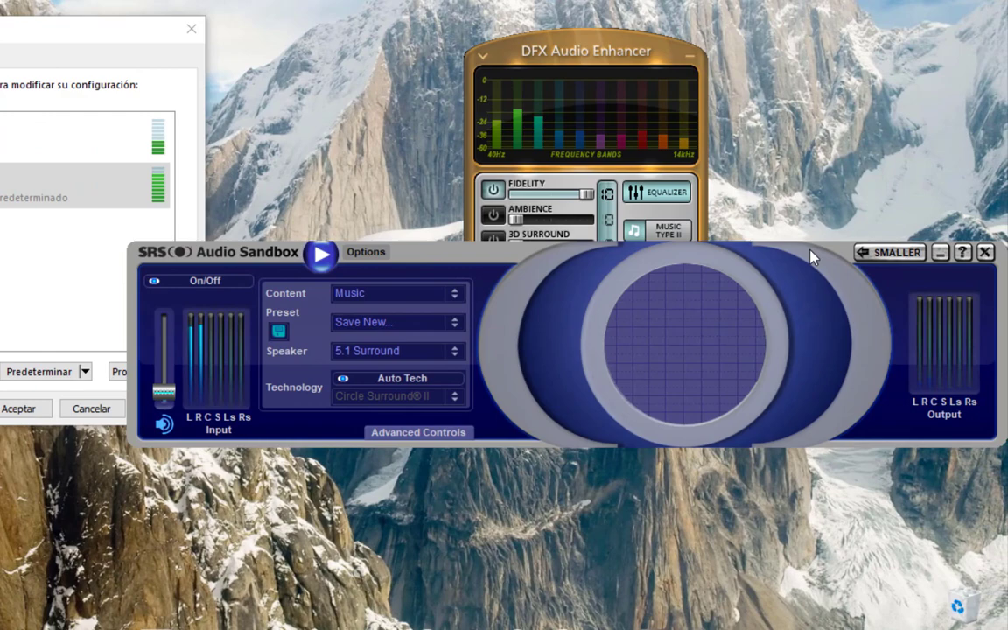
left_click_drag(917, 255, 759, 274)
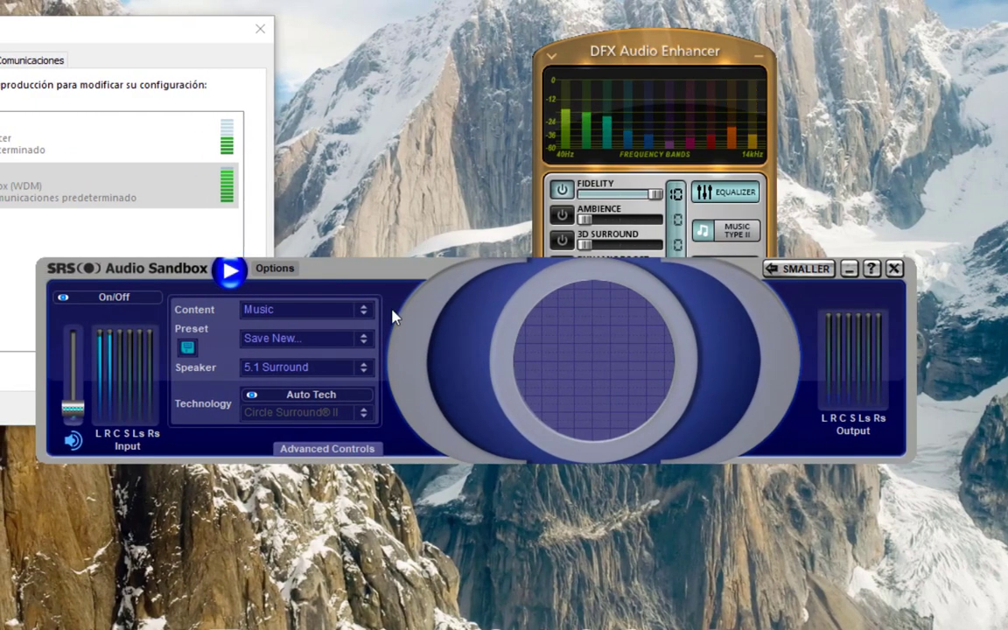
left_click(782, 268)
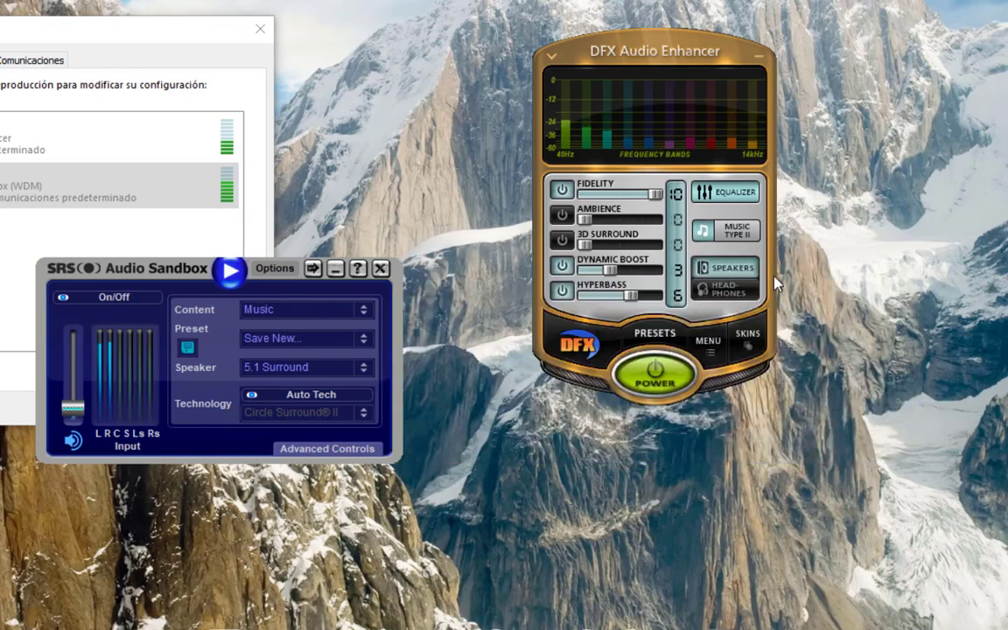
Examine the SRS Audio Sandbox Advanced Controls, pausing the YouTube video, and collapse the controls again.
left_click(327, 448)
left_click_drag(166, 298, 249, 146)
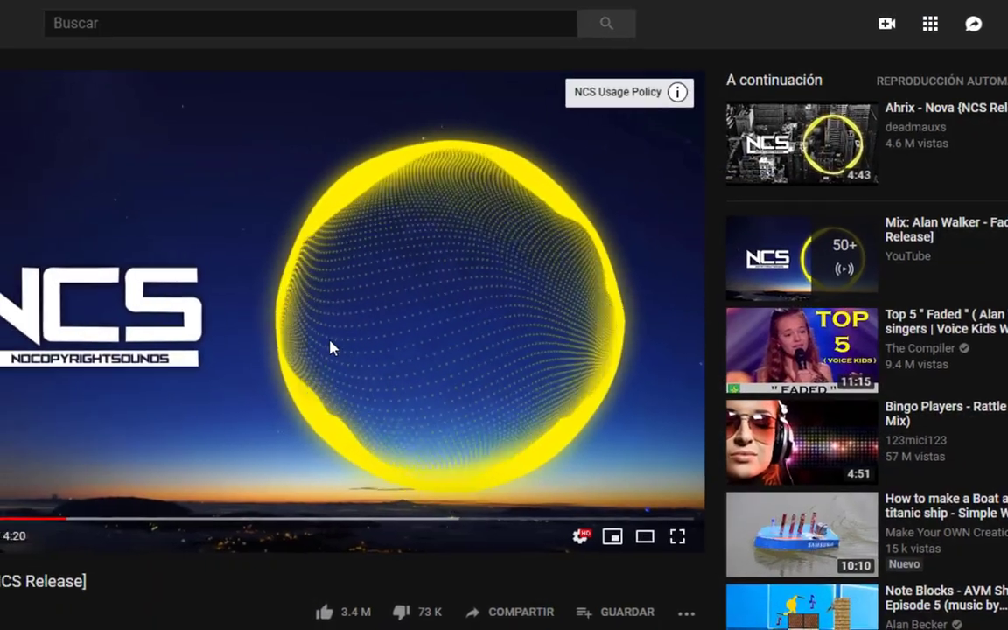
left_click(441, 236)
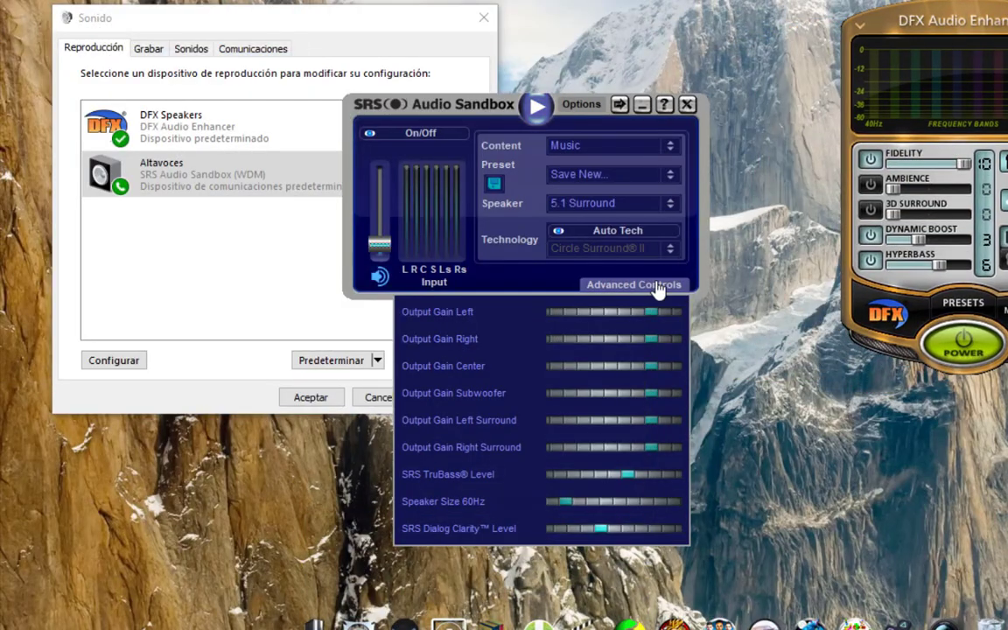
left_click(658, 286)
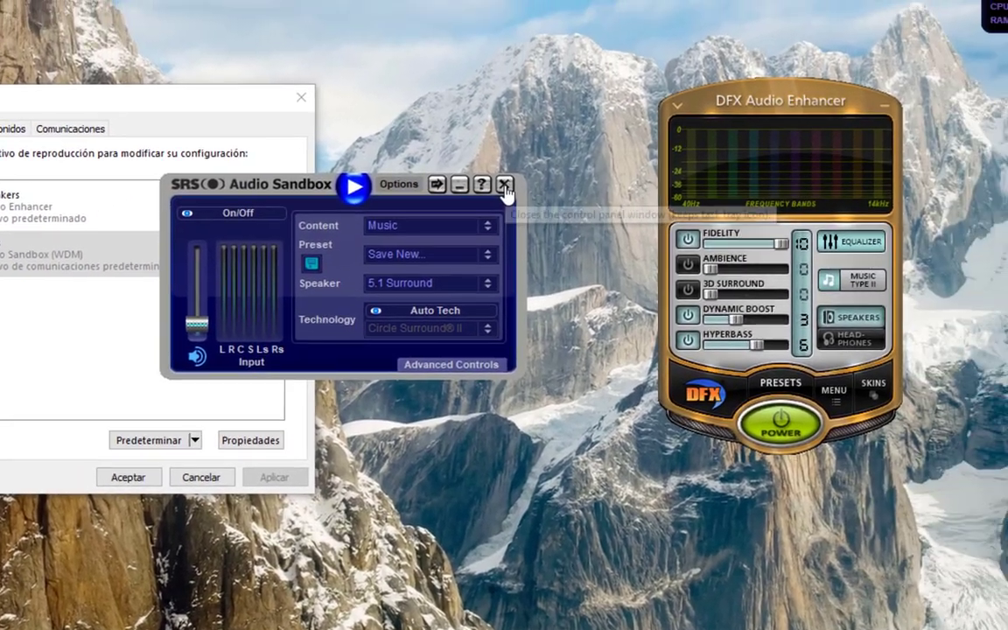
Close the SRS Audio Sandbox panel, minimize DFX to the system tray and accept the Sound dialog's settings.
left_click(687, 105)
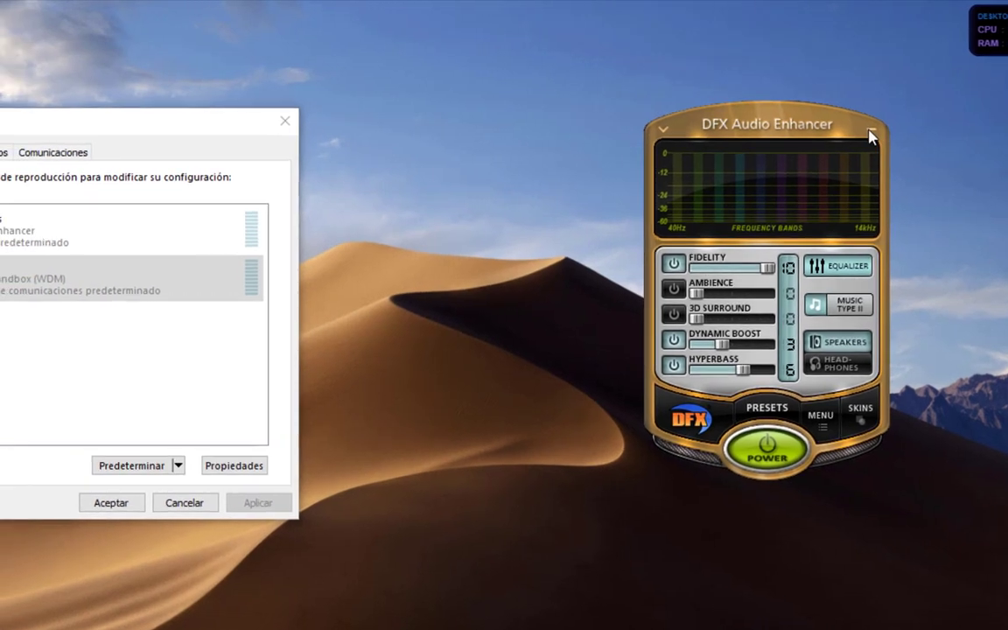
left_click(833, 129)
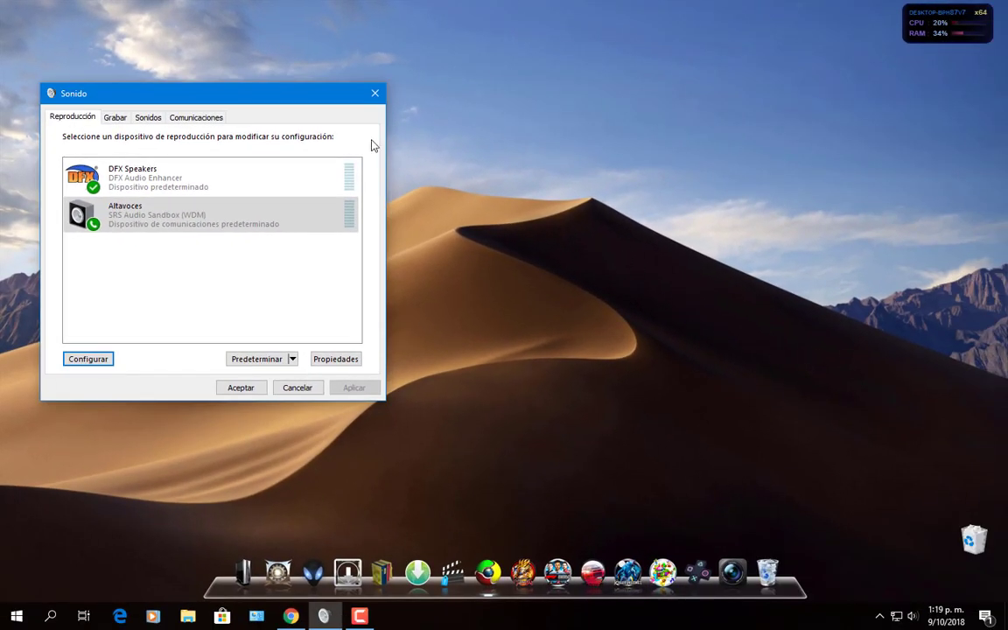
left_click_drag(282, 105, 613, 77)
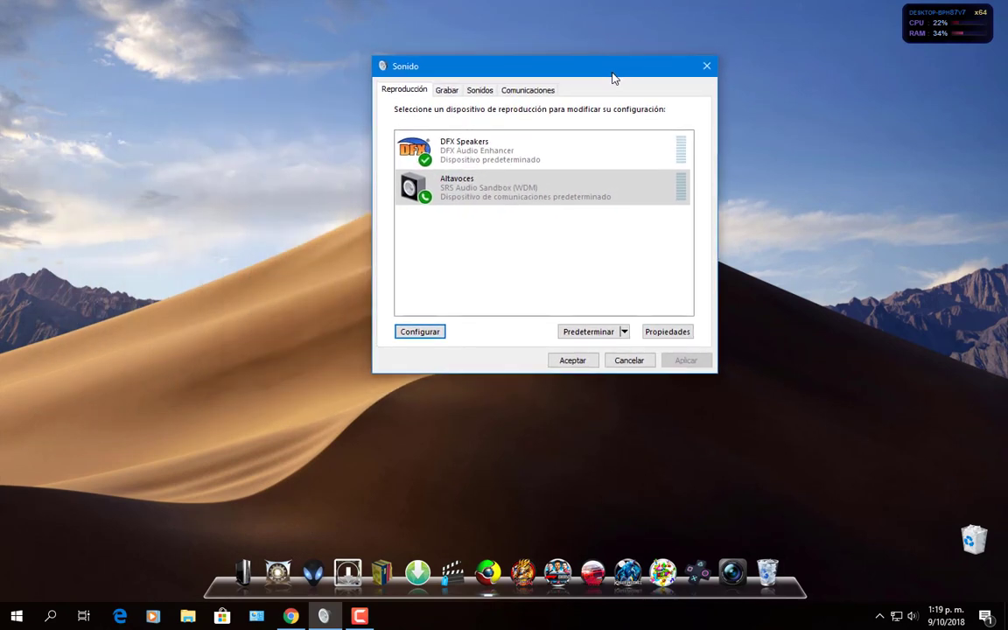
left_click(573, 361)
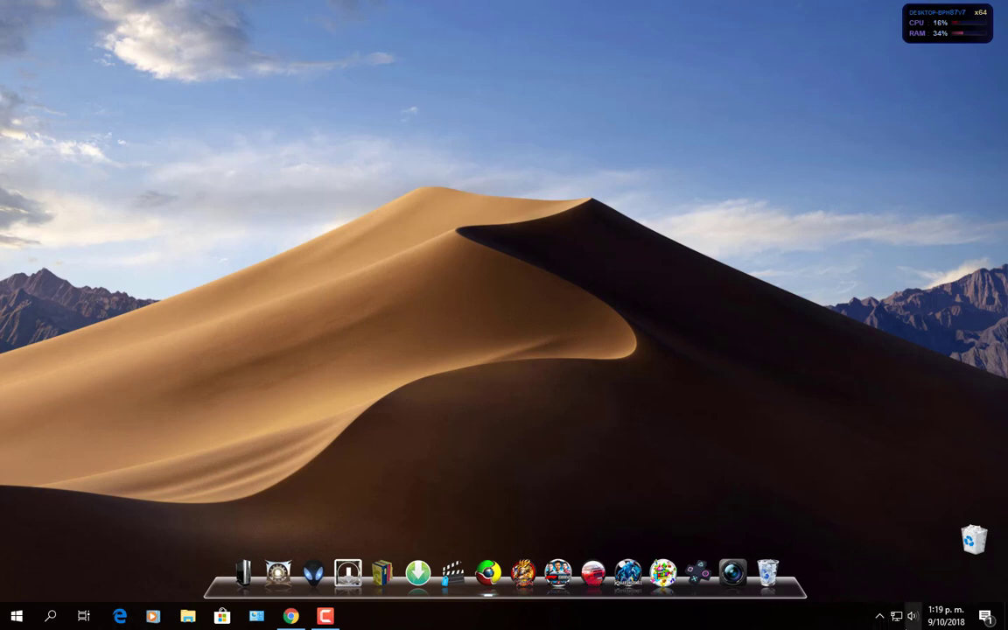
Reopen the Windows Sound settings and review the list of playback devices.
right_click(915, 621)
left_click(891, 588)
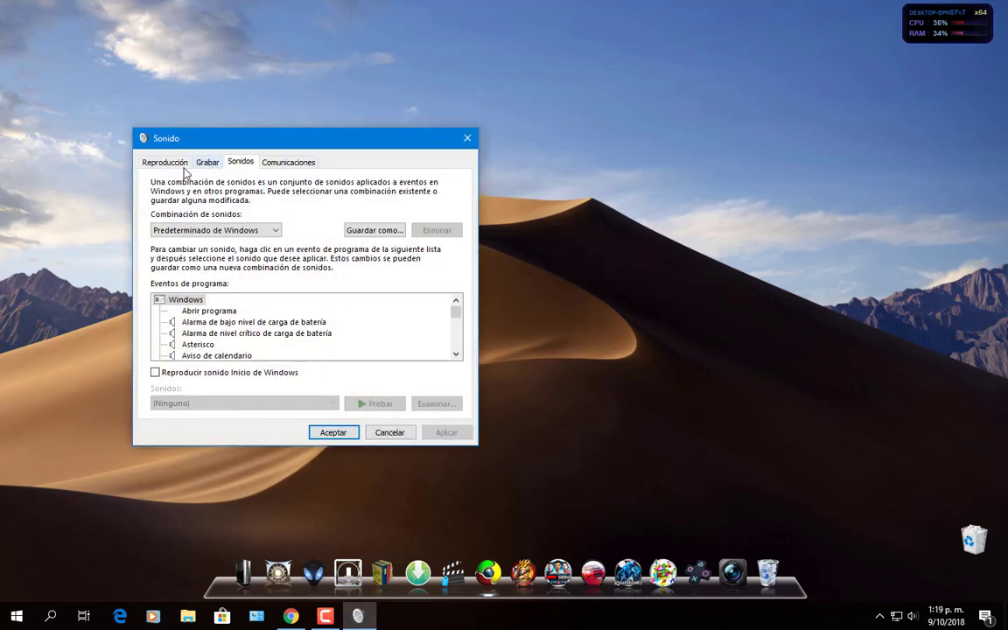
left_click(180, 165)
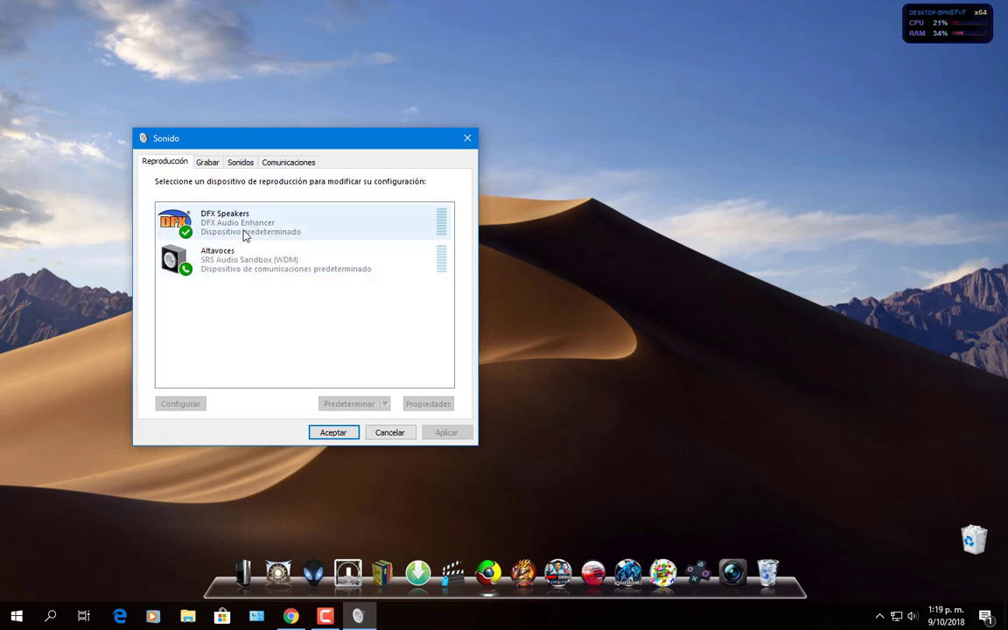
left_click_drag(289, 136, 365, 123)
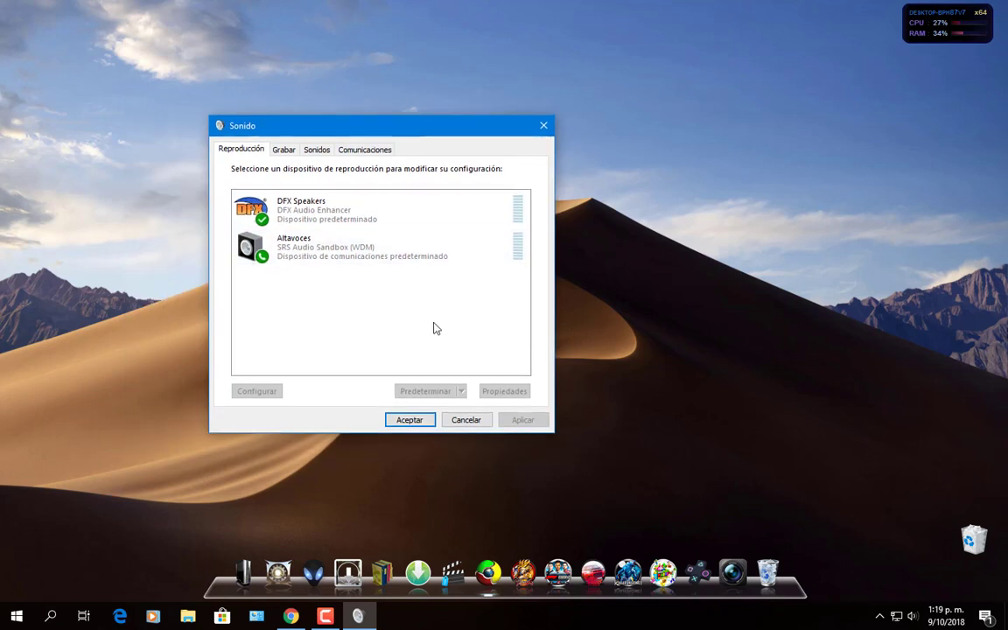